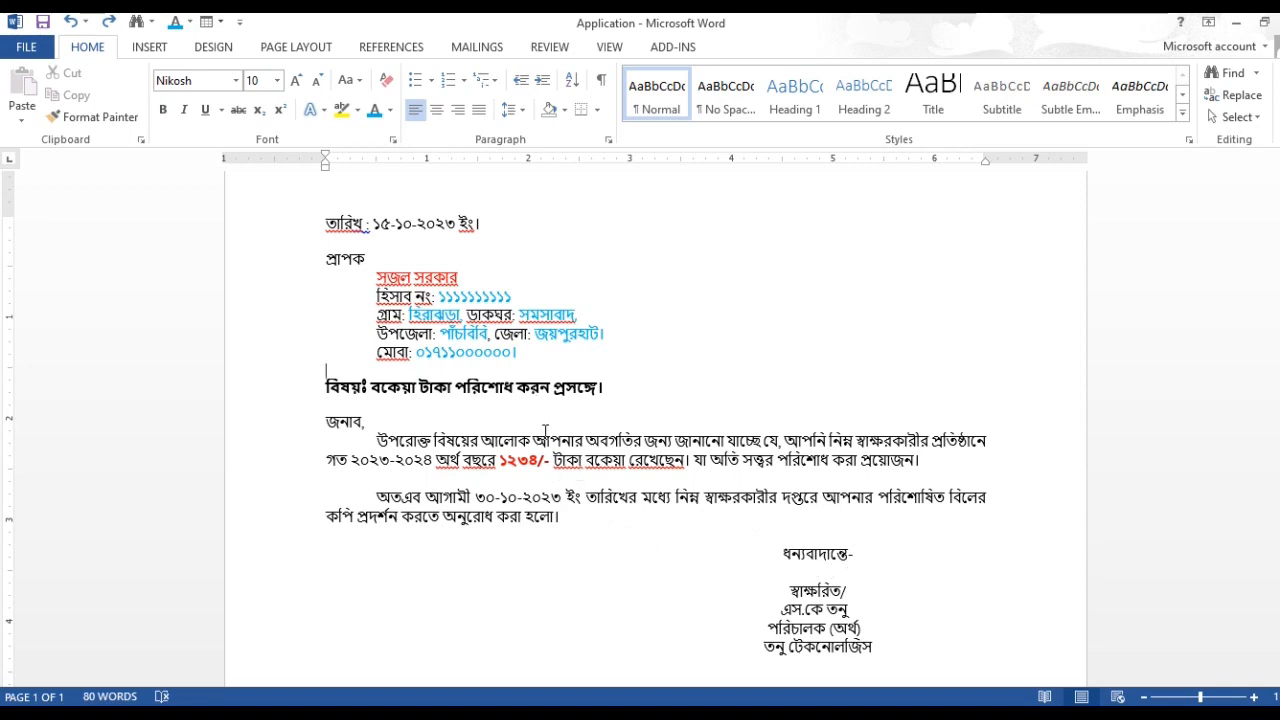
Step: Switch to the Tanu Tech Excel workbook, review the rows of the Due List sheet, and return to the Word letter
mouse_move(675, 714)
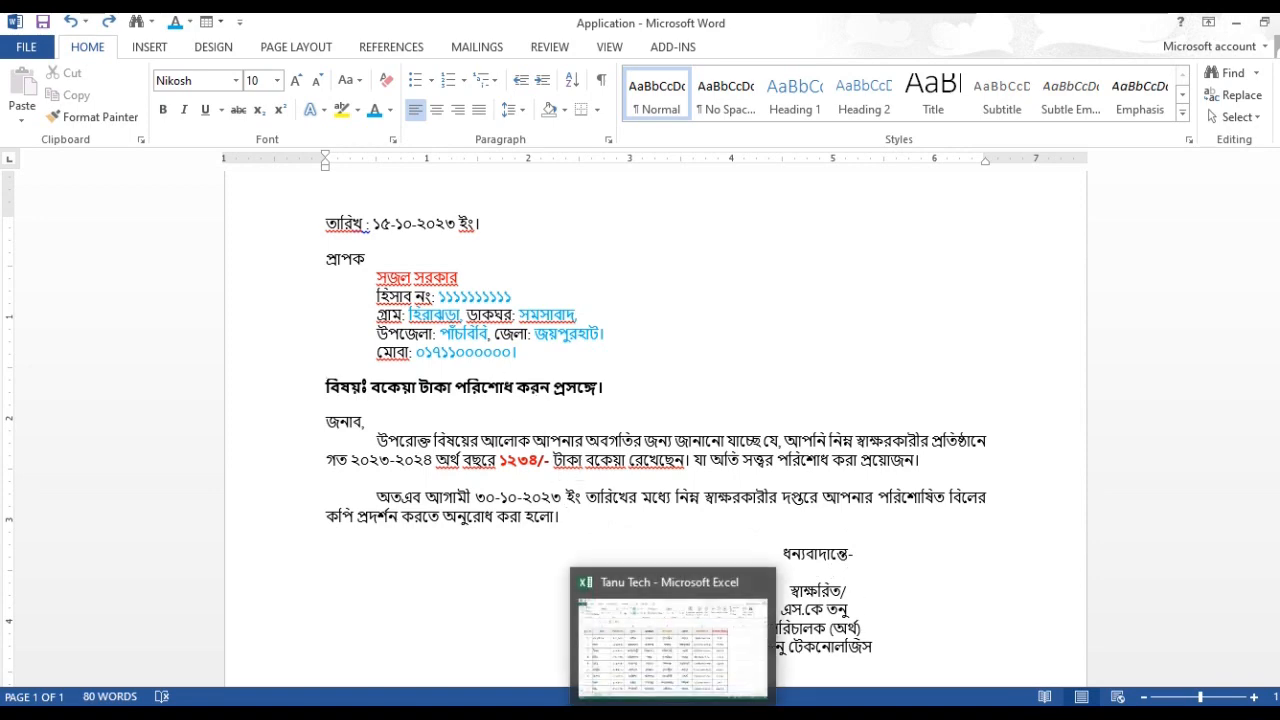
left_click(660, 637)
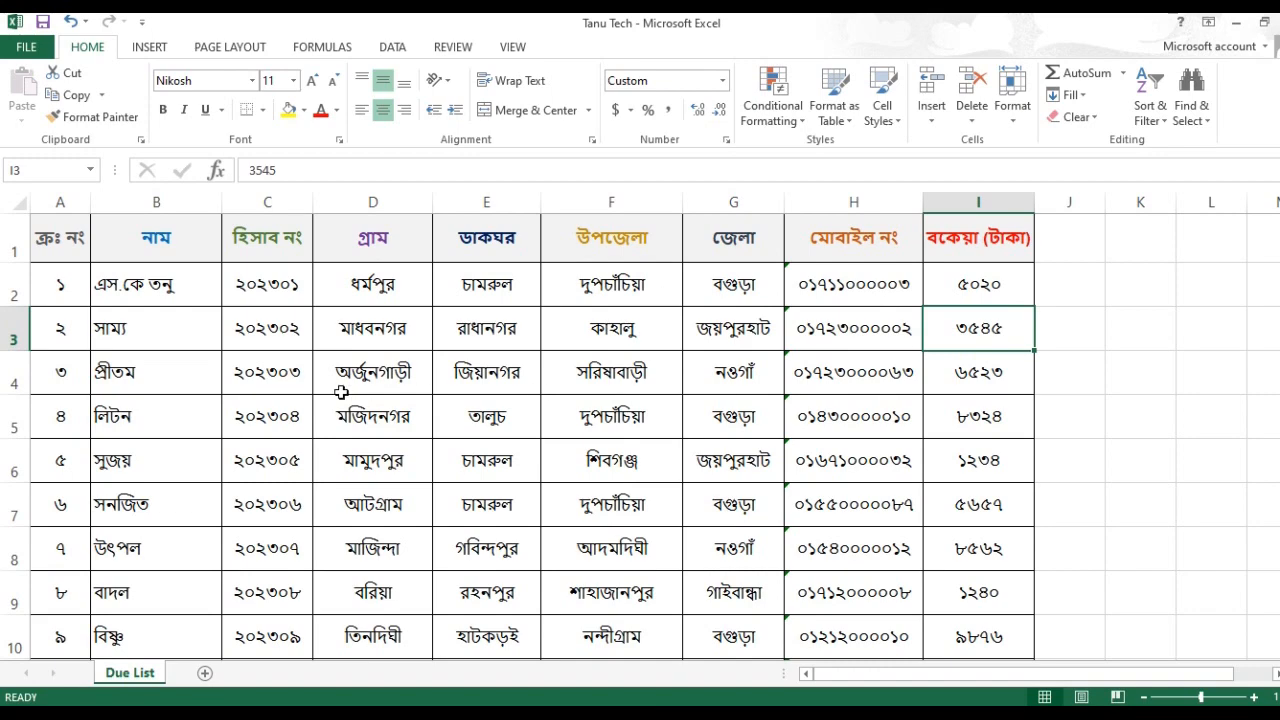
scroll(367, 391, "down", 3)
scroll(367, 391, "down", 2)
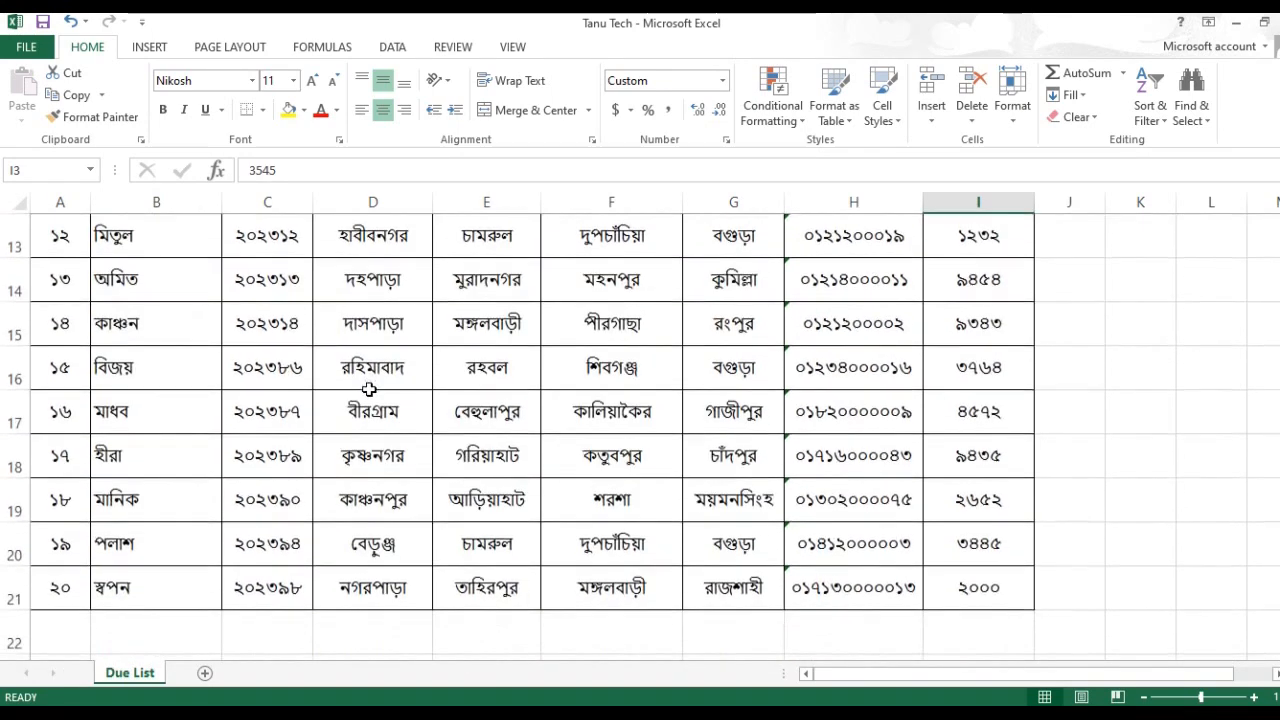
scroll(431, 391, "up", 1)
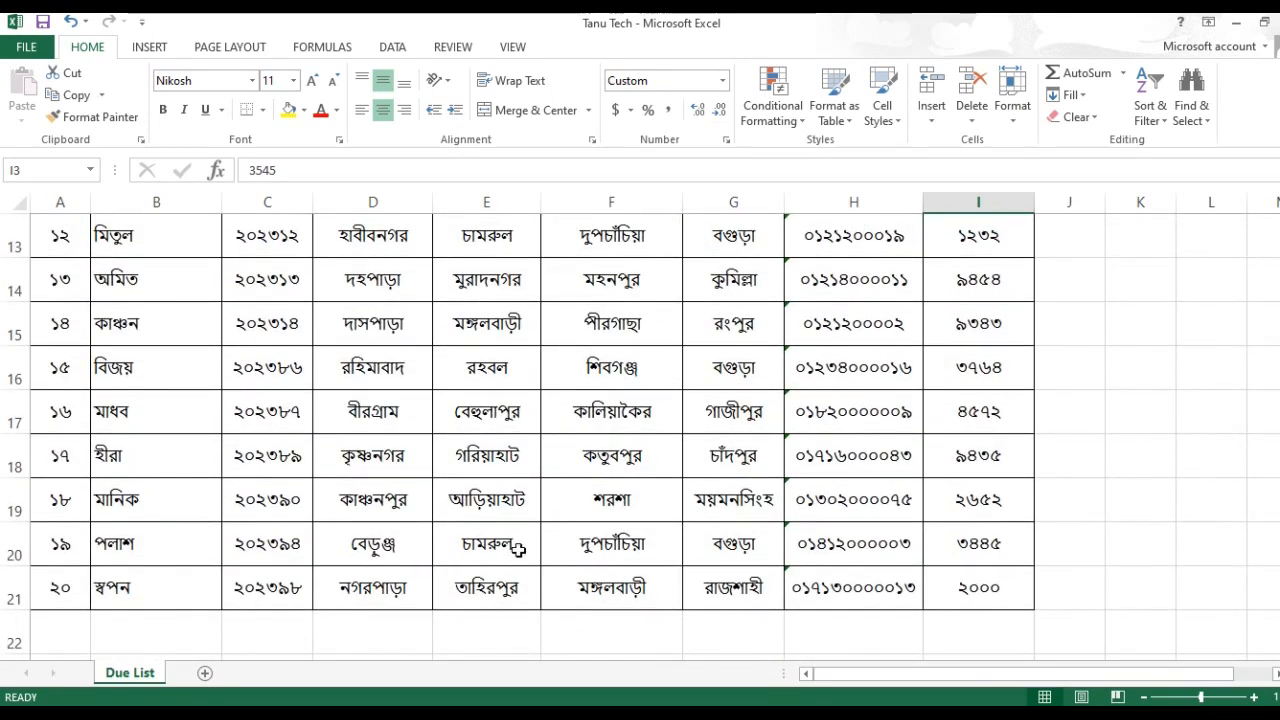
scroll(604, 449, "up", 4)
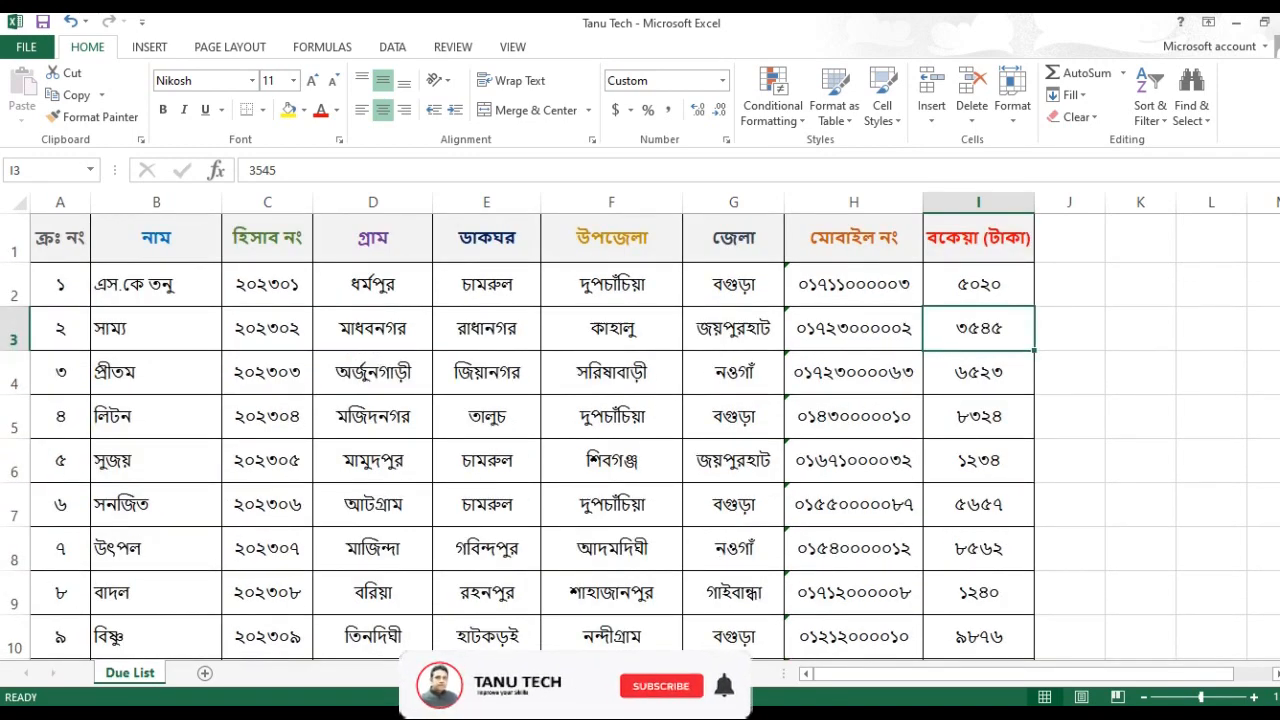
key("alt+Tab")
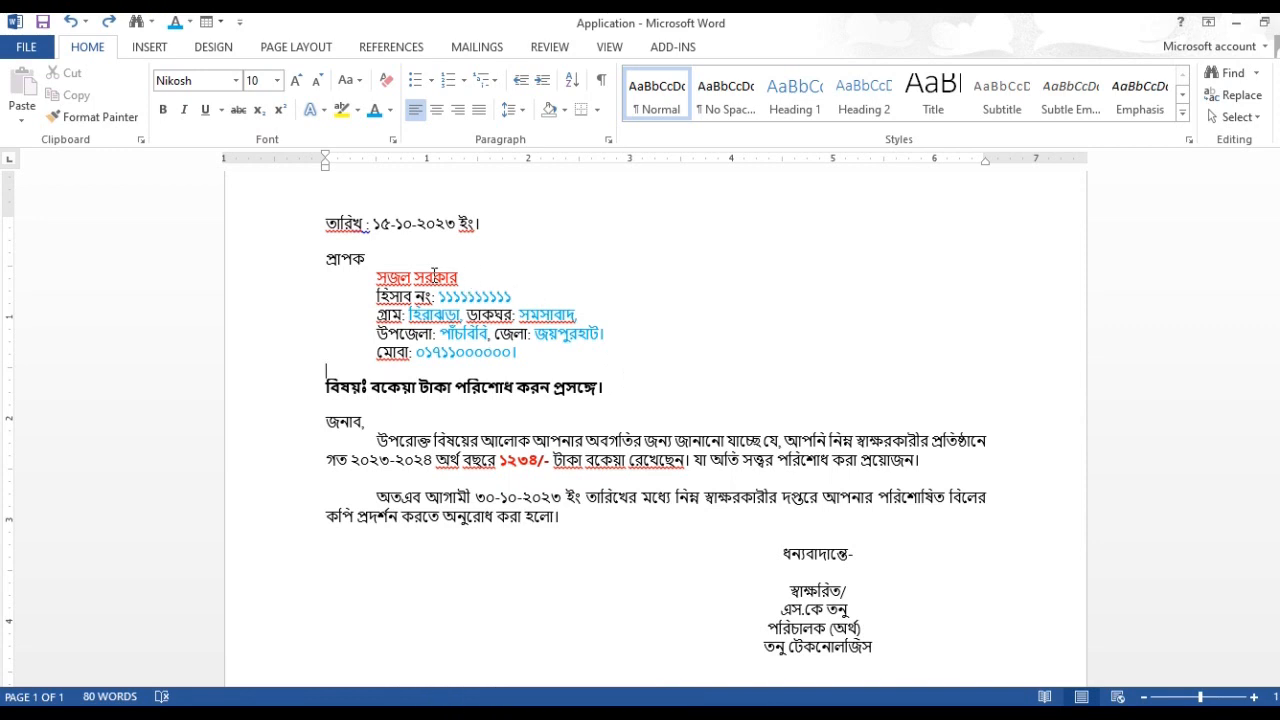
Step: Delete the recipient's name from the line under প্রাপক, leaving that line empty
scroll(422, 277, "up", 1)
left_click_drag(422, 277, 422, 276)
scroll(422, 277, "down", 1)
left_click(469, 277)
key("BackSpace")
key("BackSpace")
key("BackSpace")
key("BackSpace")
key("BackSpace")
key("BackSpace")
key("BackSpace")
key("BackSpace")
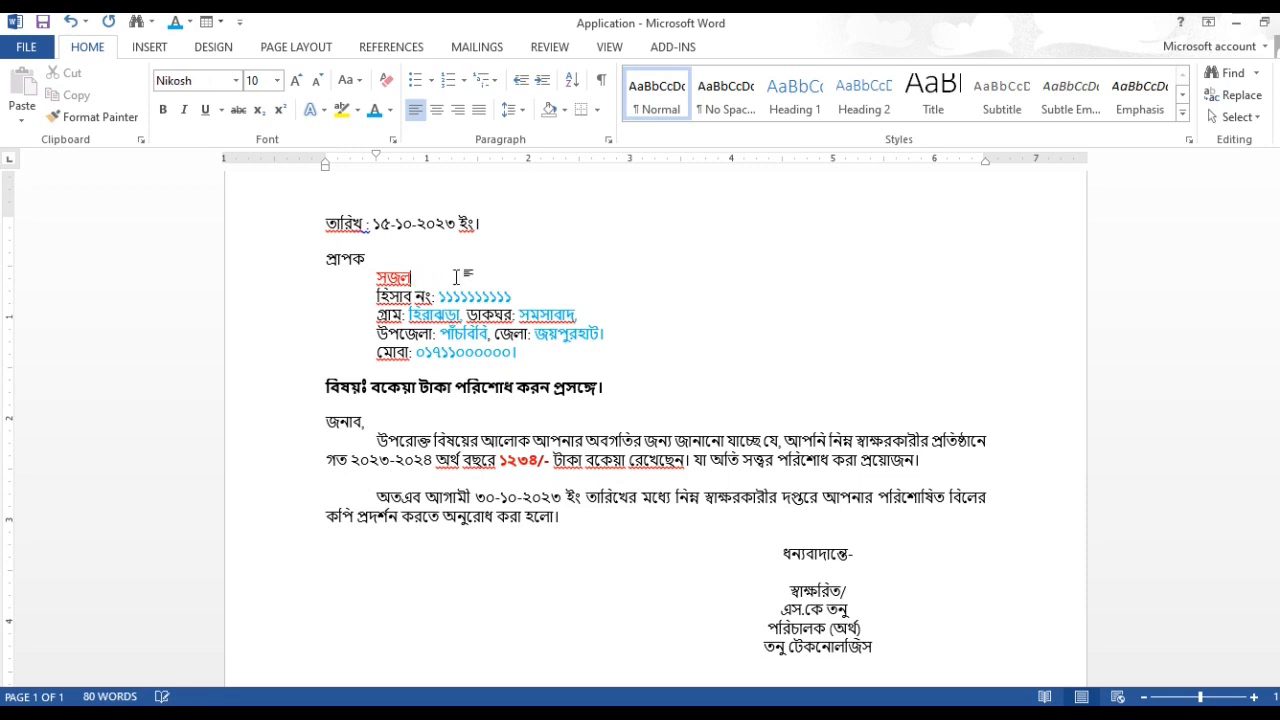
key("BackSpace")
Step: Delete the account number after the হিসাব নং: label
left_click_drag(515, 287, 514, 294)
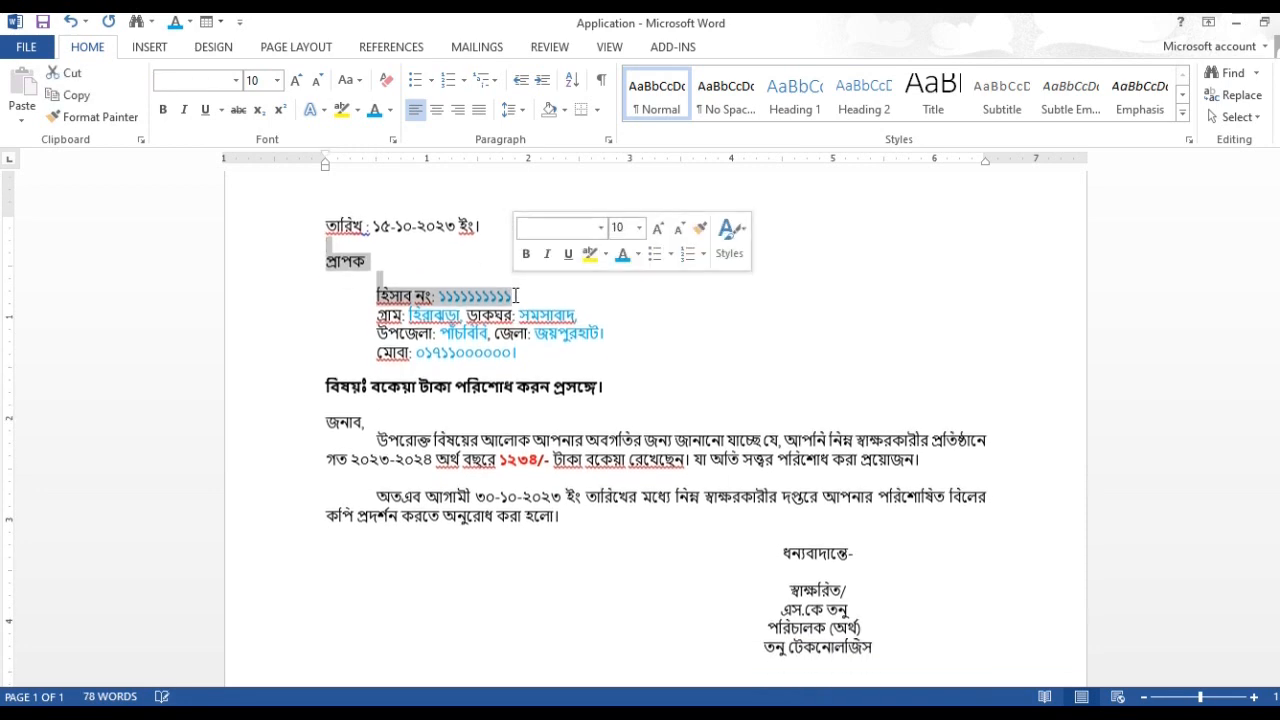
left_click(513, 297)
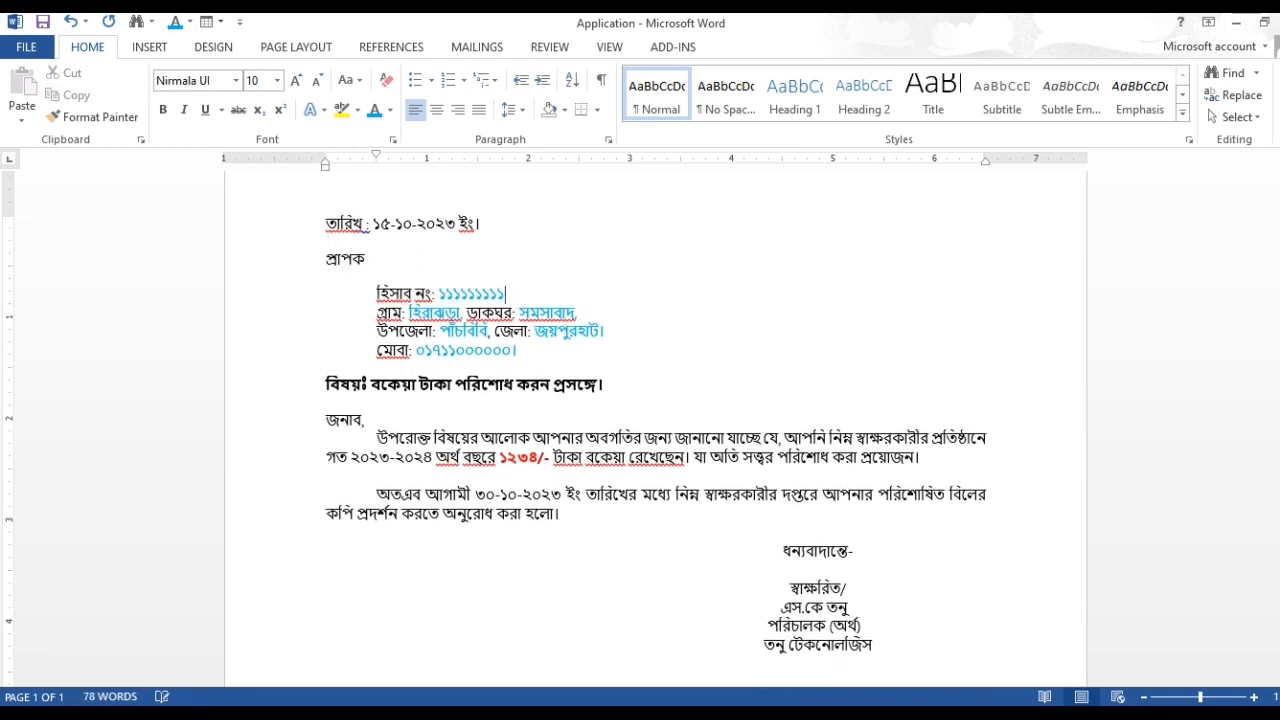
key("BackSpace")
key("BackSpace")
key("BackSpace")
key("BackSpace")
key("BackSpace")
key("BackSpace")
key("BackSpace")
key("BackSpace")
key("BackSpace")
key("BackSpace")
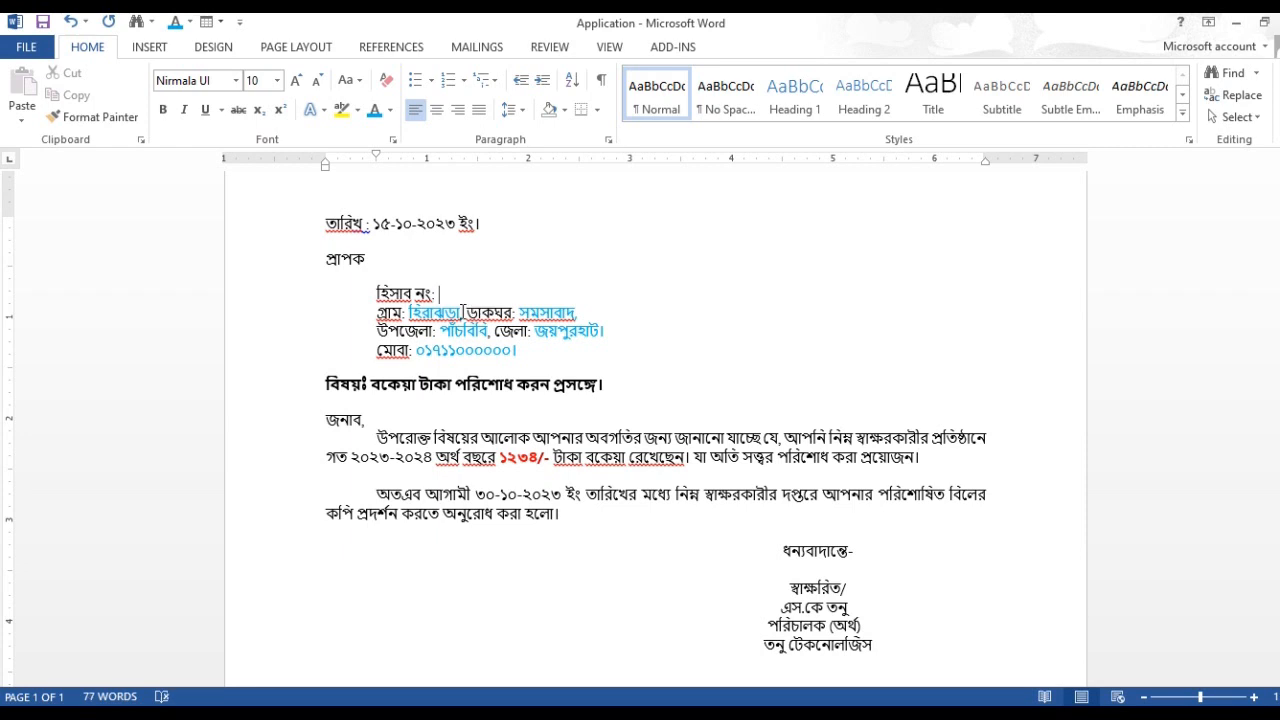
Step: Delete the village and post office values after the গ্রাম: and ডাকঘর: labels, keeping the commas
double_click(436, 313)
key("BackSpace")
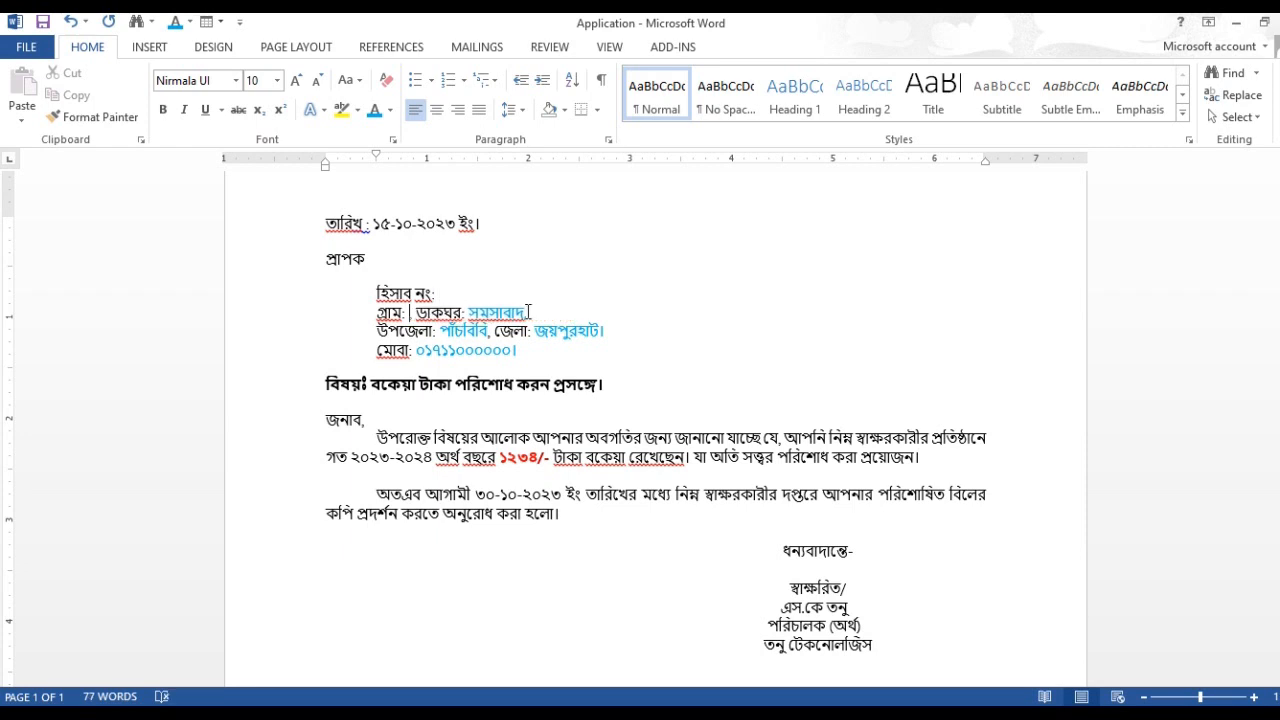
left_click(527, 312)
key("BackSpace")
key("BackSpace")
key("BackSpace")
key("BackSpace")
key("BackSpace")
key("BackSpace")
key("BackSpace")
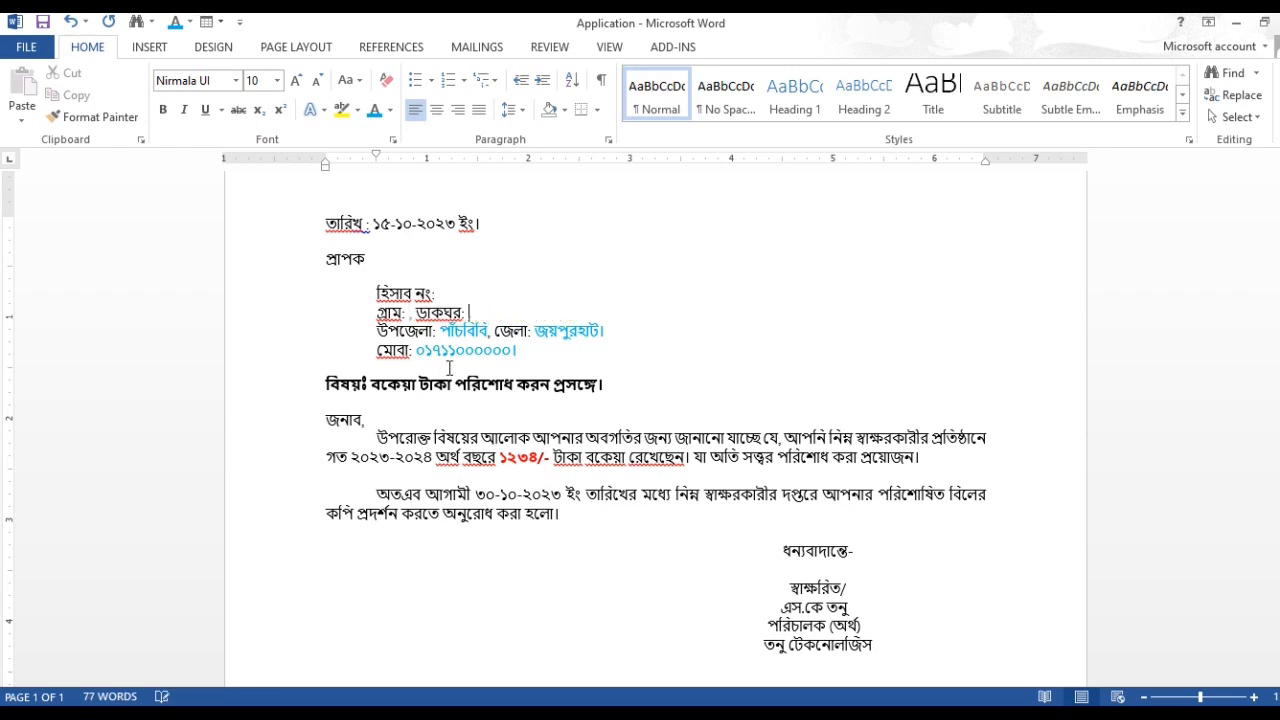
Step: Delete the upazila and district values after the উপজেলা: and জেলা: labels, keeping the punctuation
left_click(488, 330)
key("BackSpace")
key("BackSpace")
key("BackSpace")
key("BackSpace")
key("BackSpace")
key("BackSpace")
key("BackSpace")
key("BackSpace")
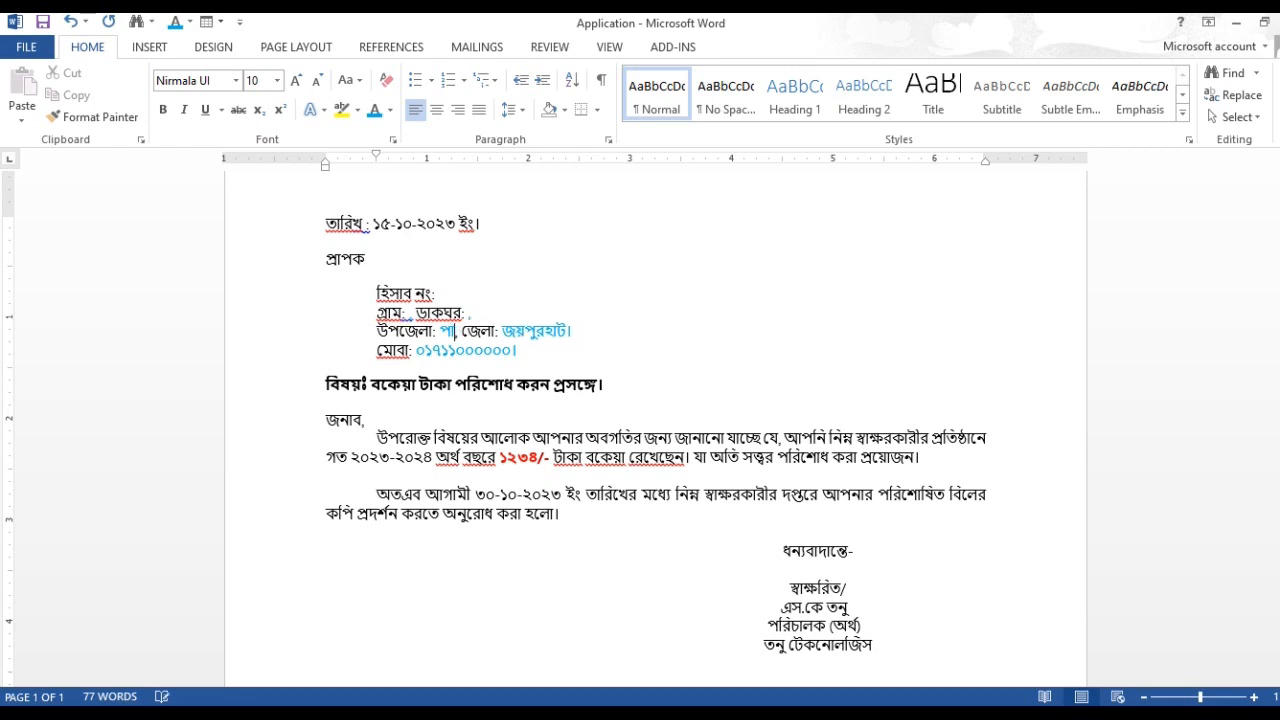
left_click(553, 330)
key("BackSpace")
key("BackSpace")
key("BackSpace")
key("BackSpace")
key("BackSpace")
key("BackSpace")
key("BackSpace")
key("BackSpace")
key("BackSpace")
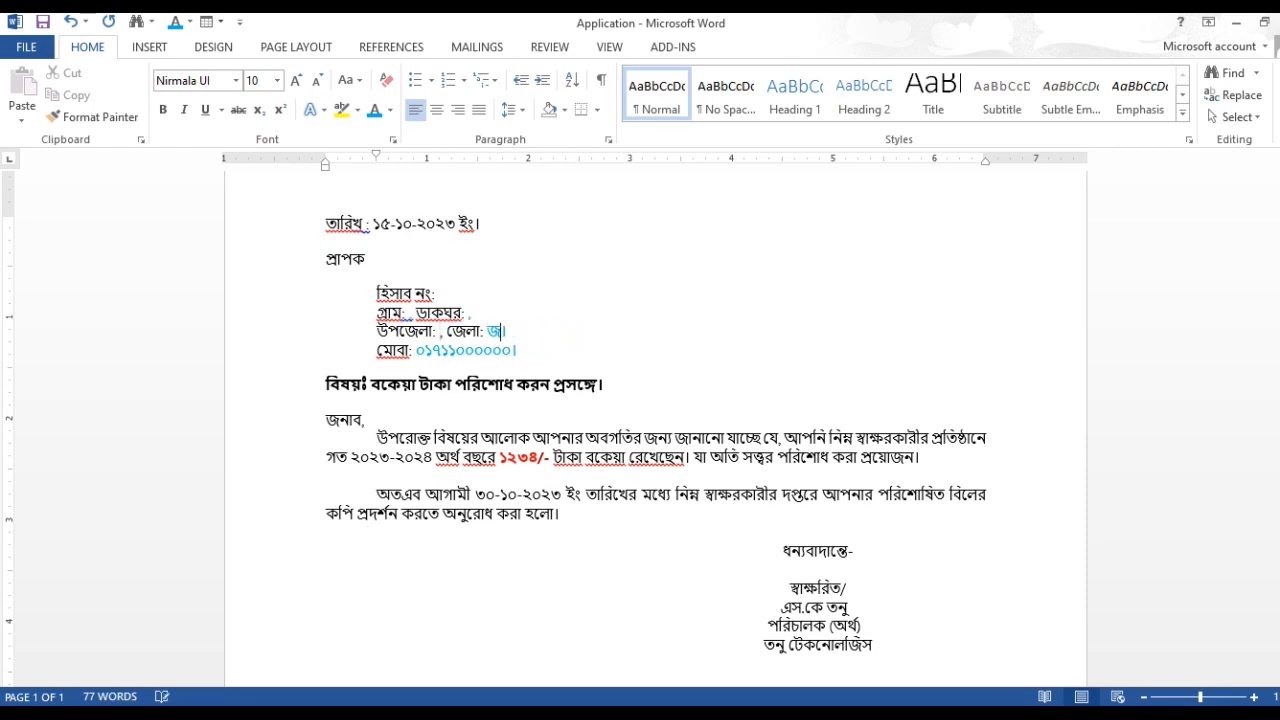
Step: Delete the mobile number after মোবা: and the due amount in the letter body, keeping the "/-" sign
left_click_drag(520, 350, 436, 350)
key("BackSpace")
key("BackSpace")
key("BackSpace")
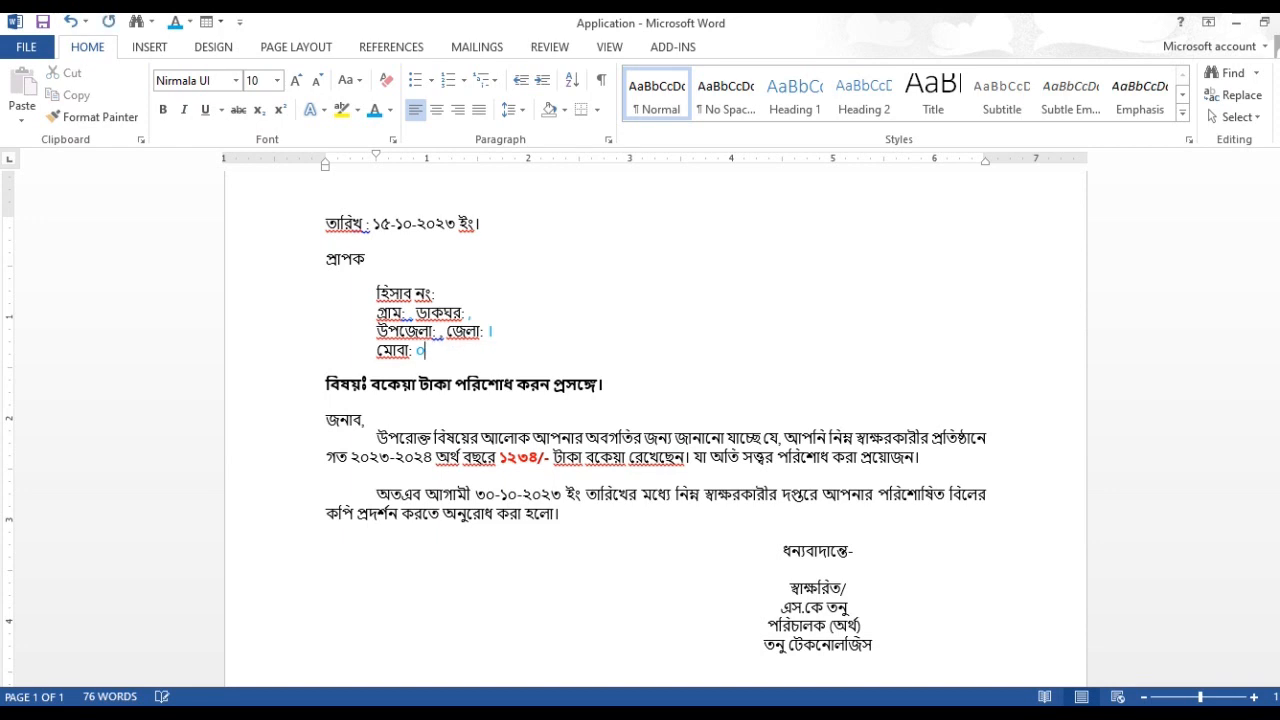
left_click(537, 455)
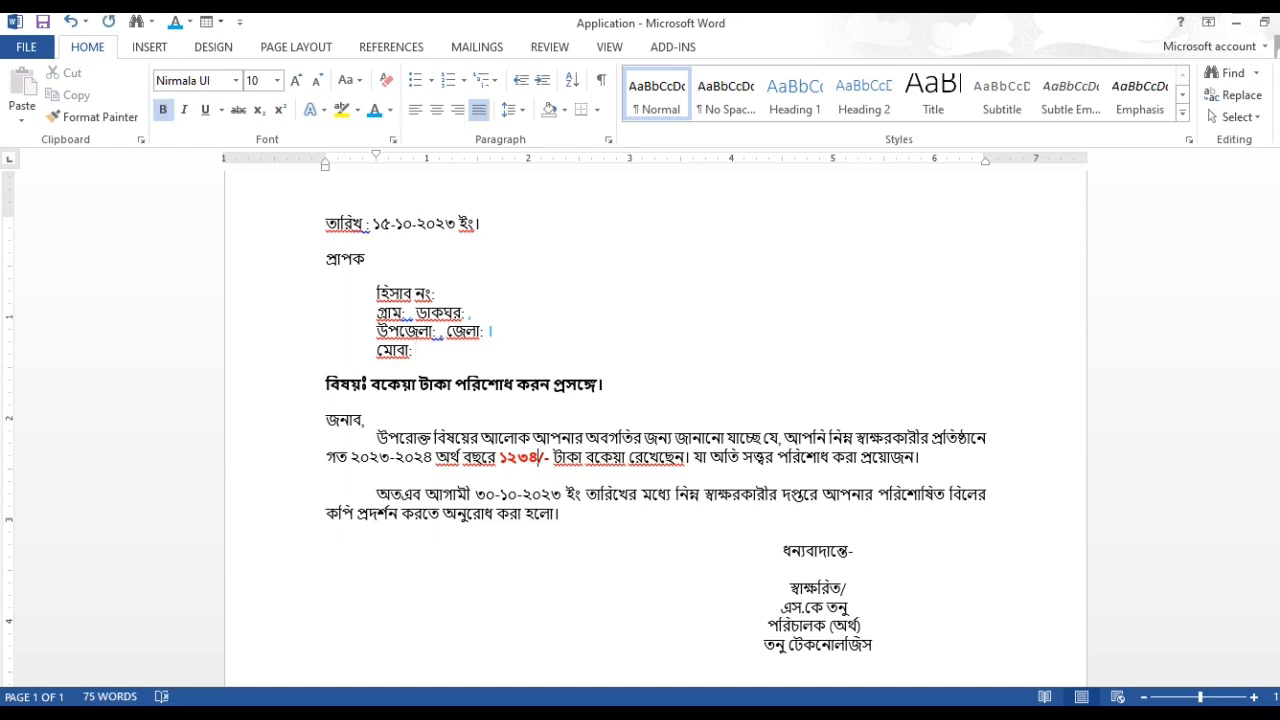
key("BackSpace")
key("BackSpace")
key("BackSpace")
key("BackSpace")
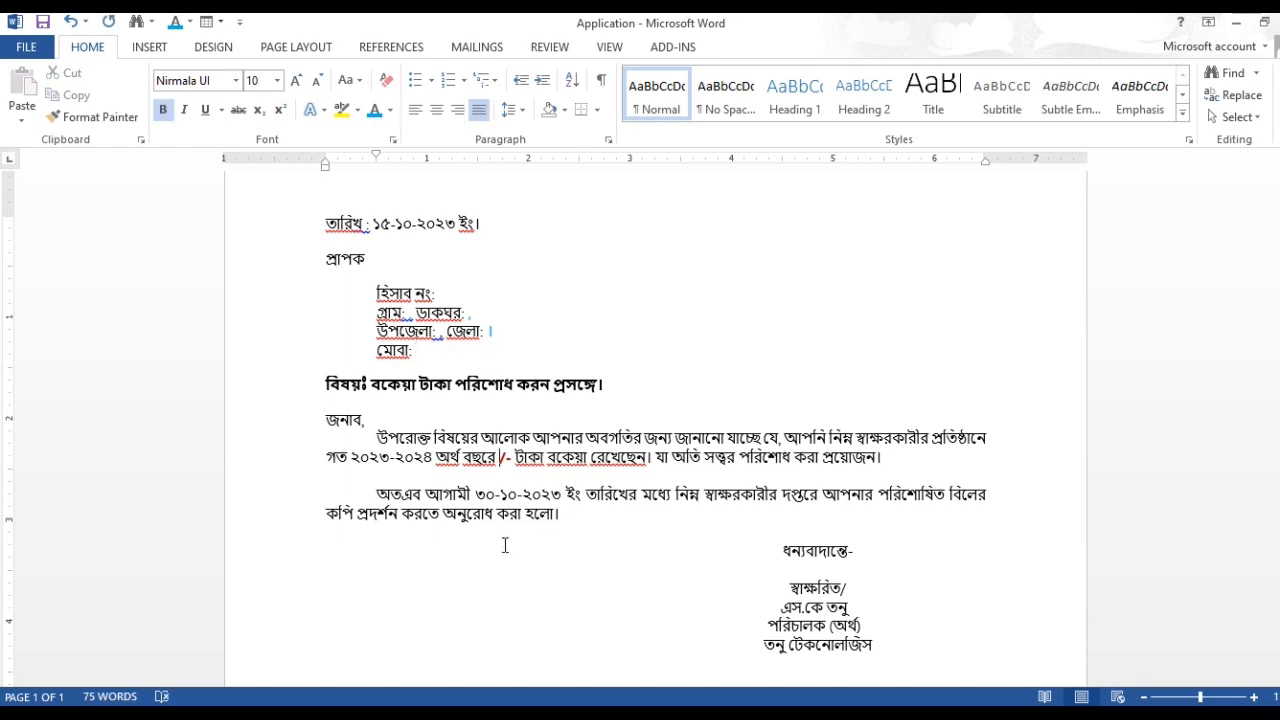
left_click(523, 548)
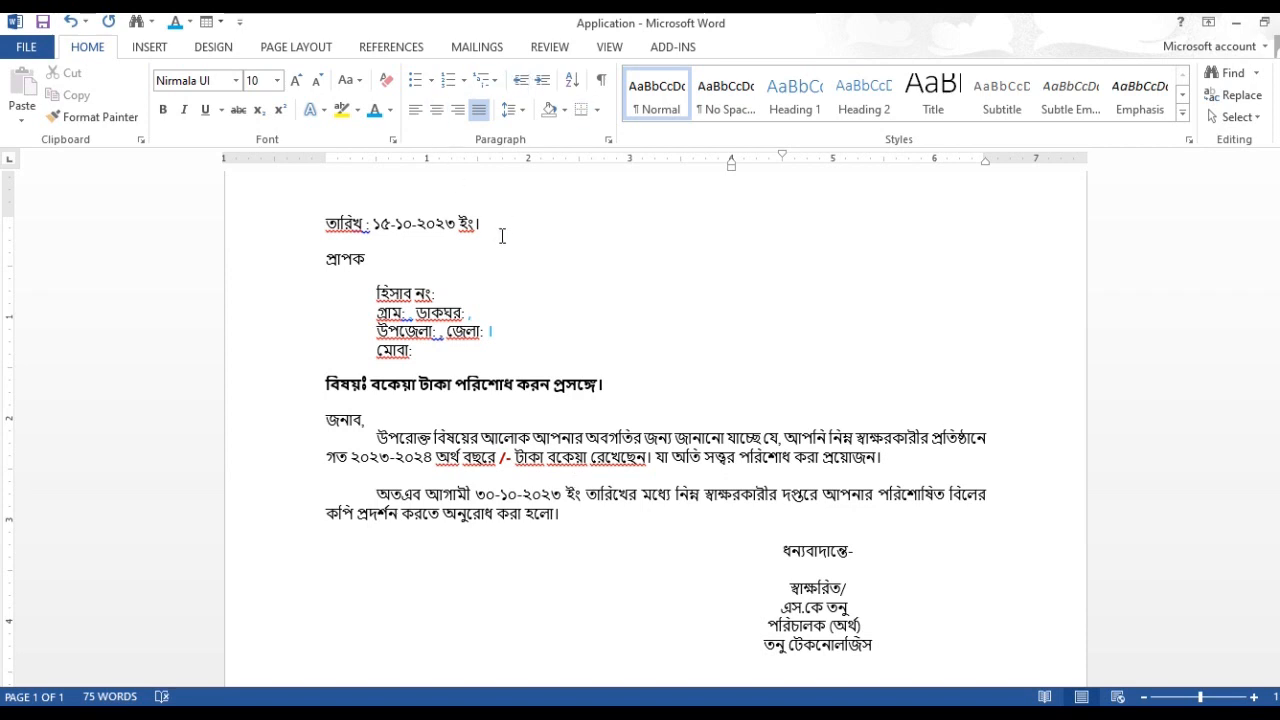
Step: Connect the letter to an existing recipient list, using the 'Due List$' table of the Tanu Tech workbook in the Works folder
left_click(381, 276)
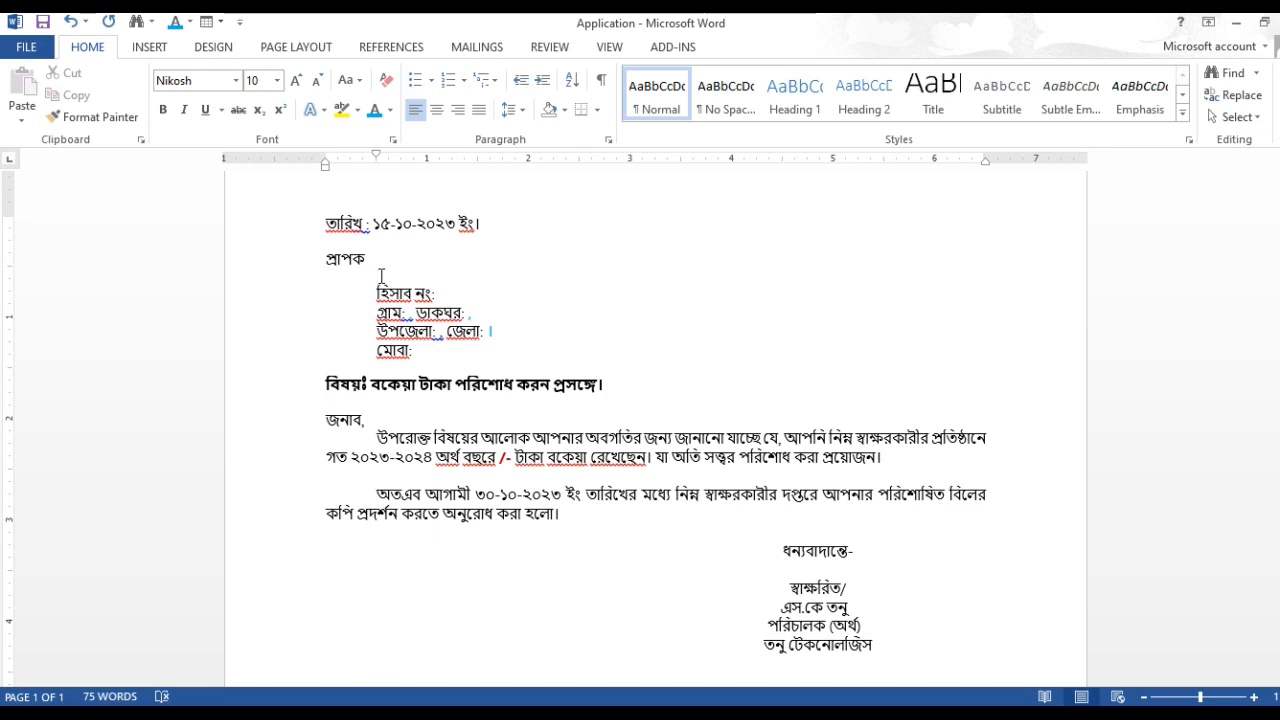
left_click(484, 55)
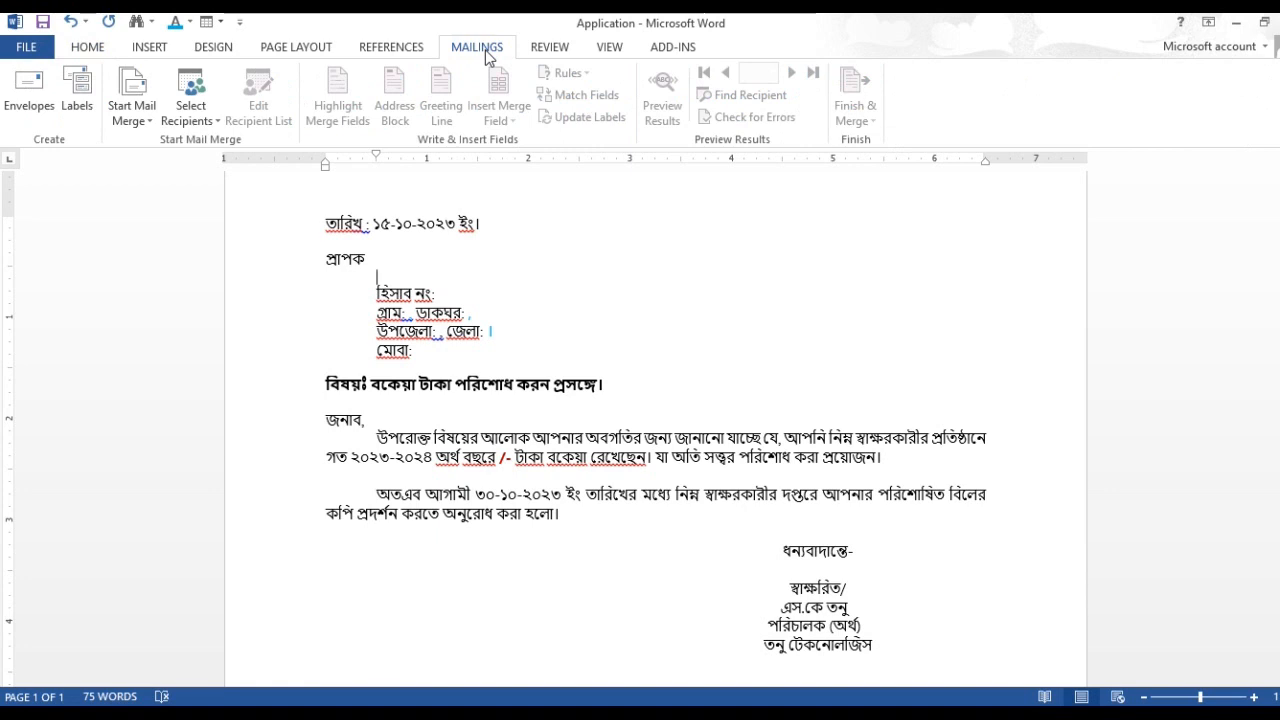
left_click(219, 119)
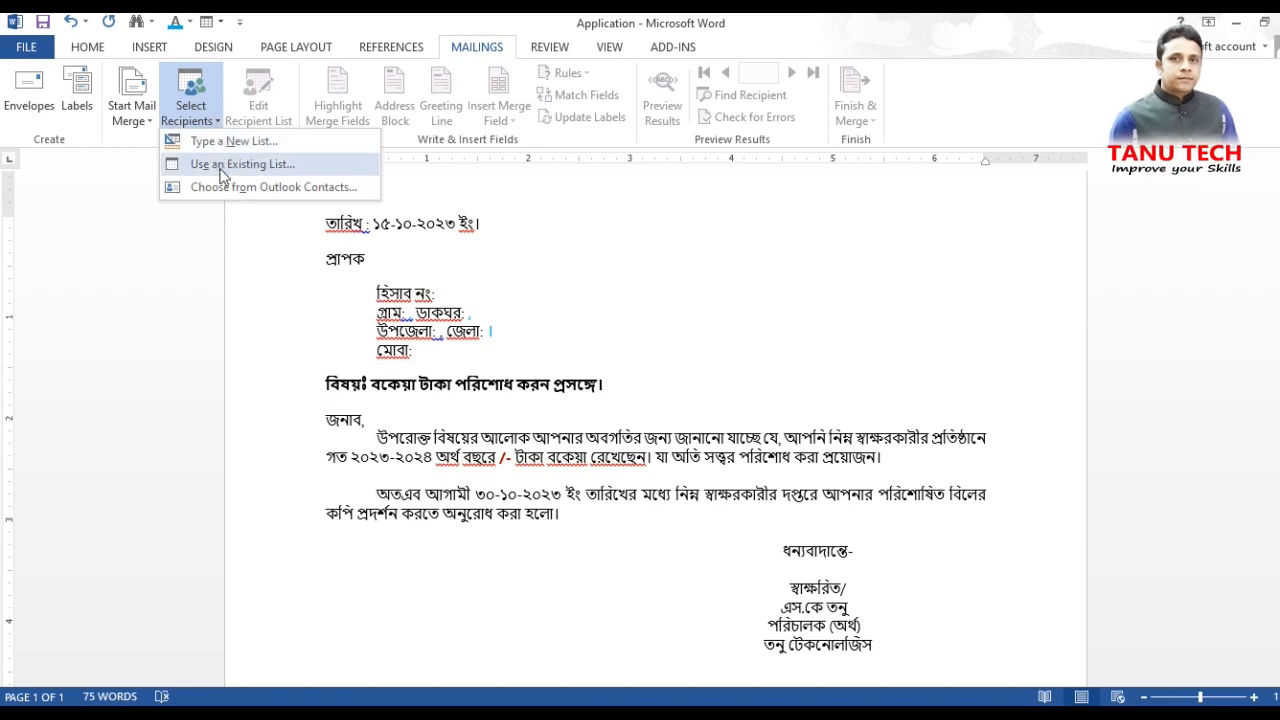
left_click(221, 166)
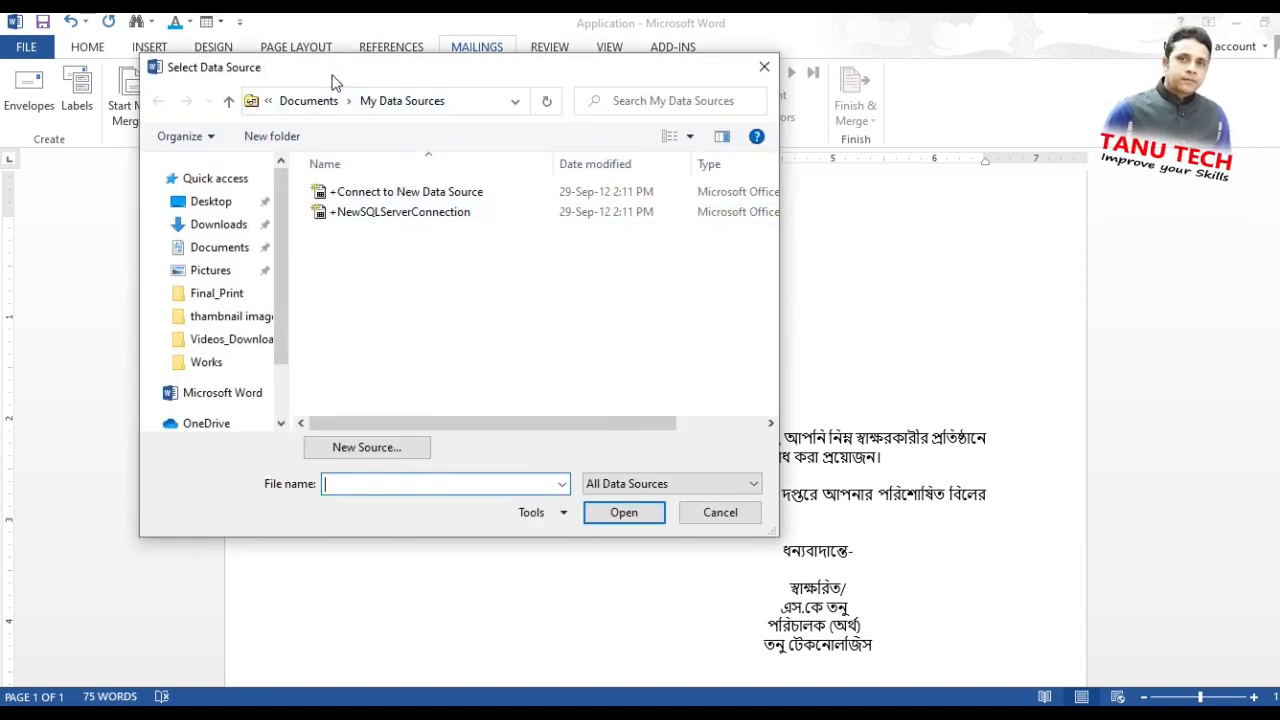
left_click_drag(331, 80, 374, 120)
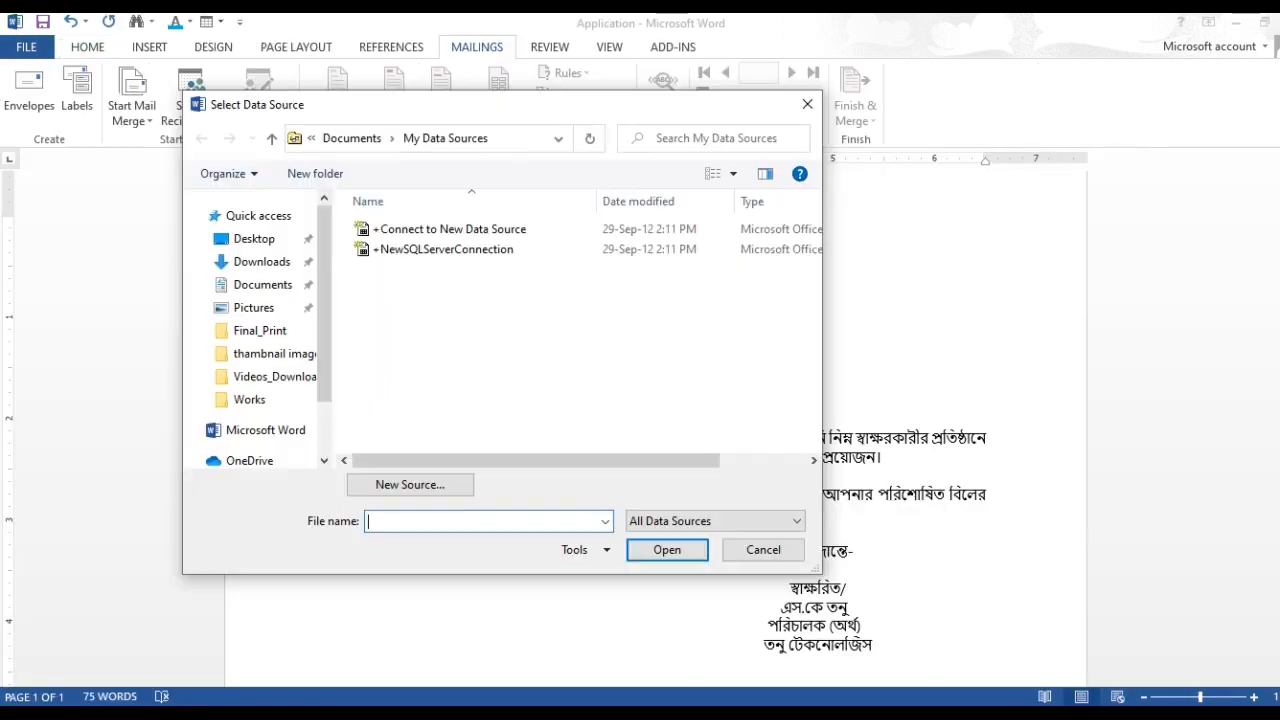
left_click(250, 399)
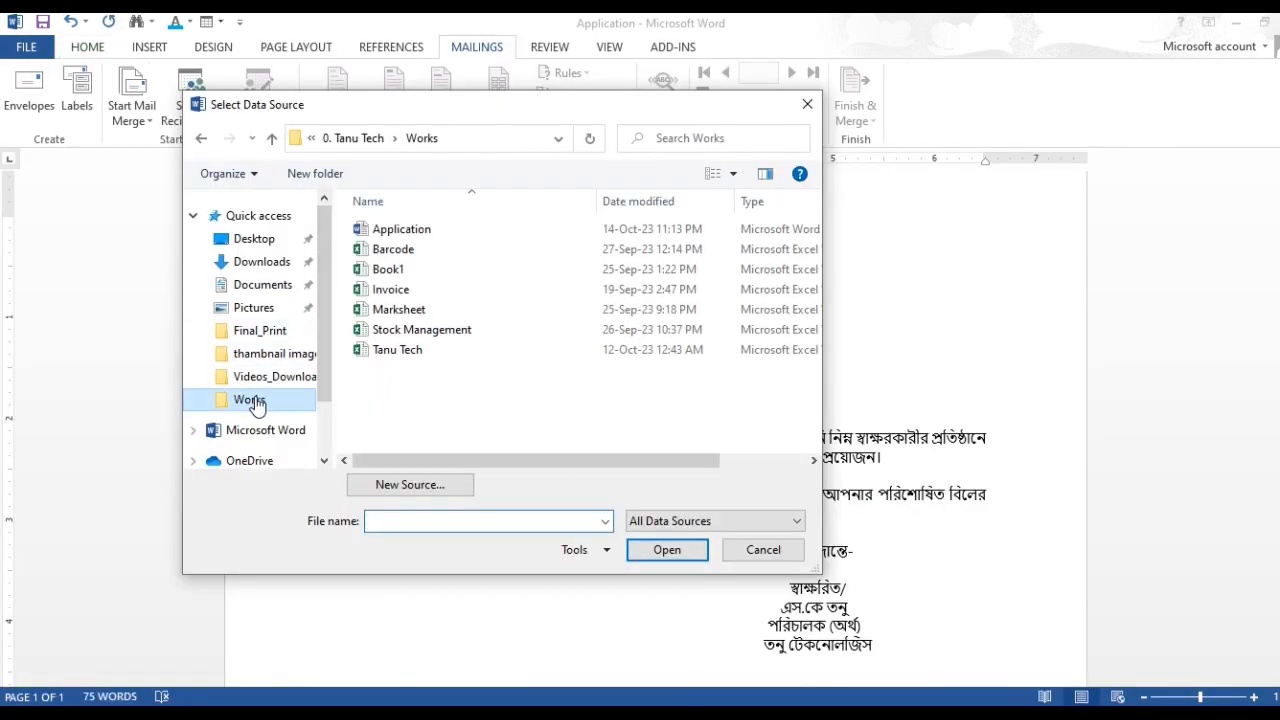
left_click(388, 356)
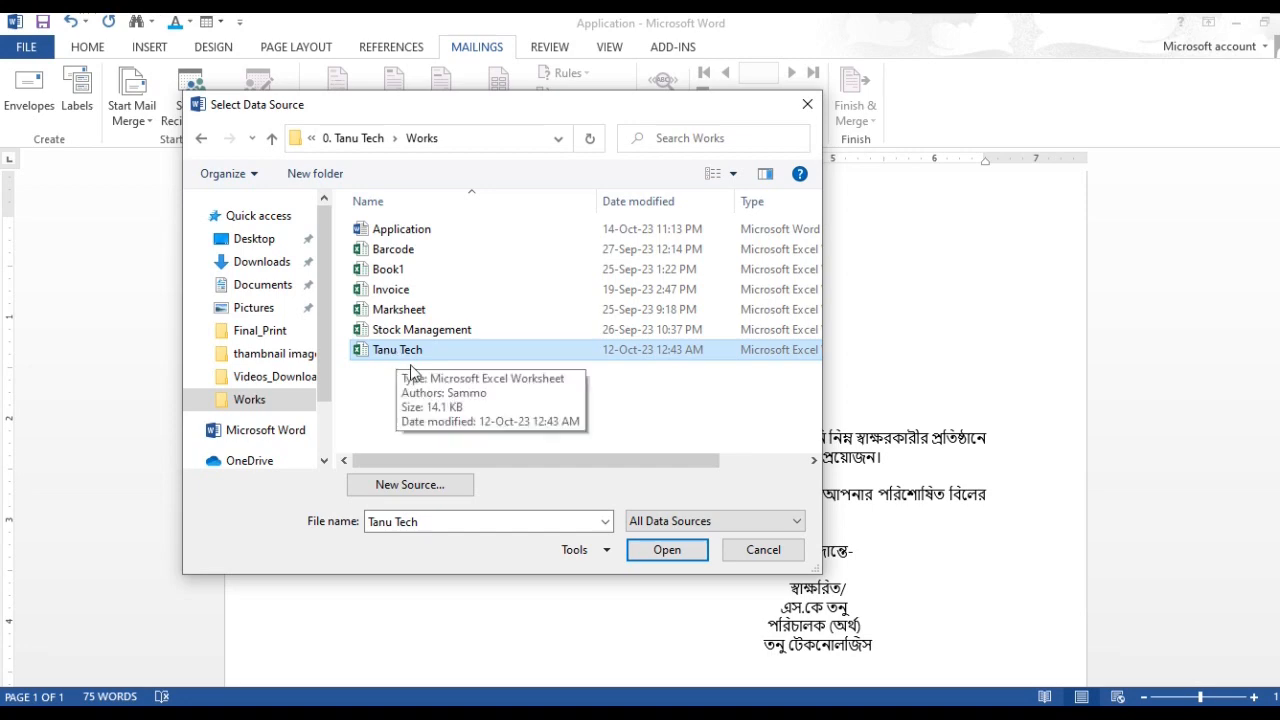
left_click(665, 550)
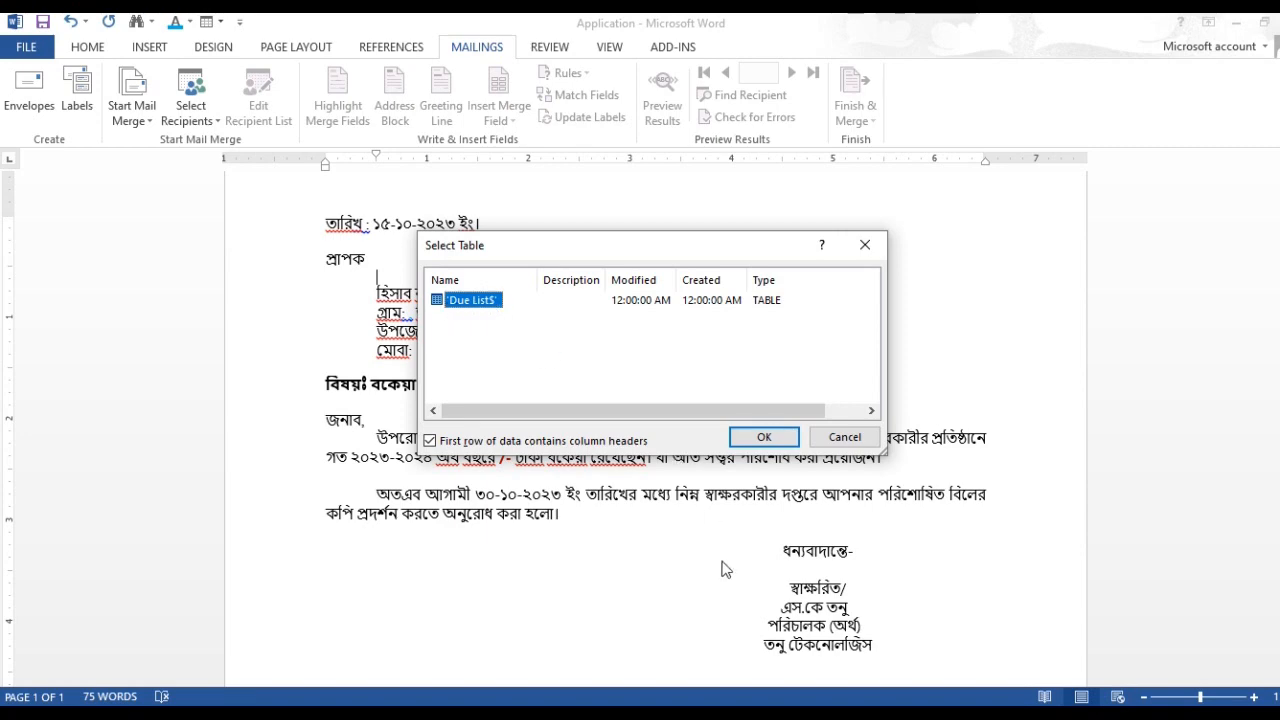
left_click(664, 712)
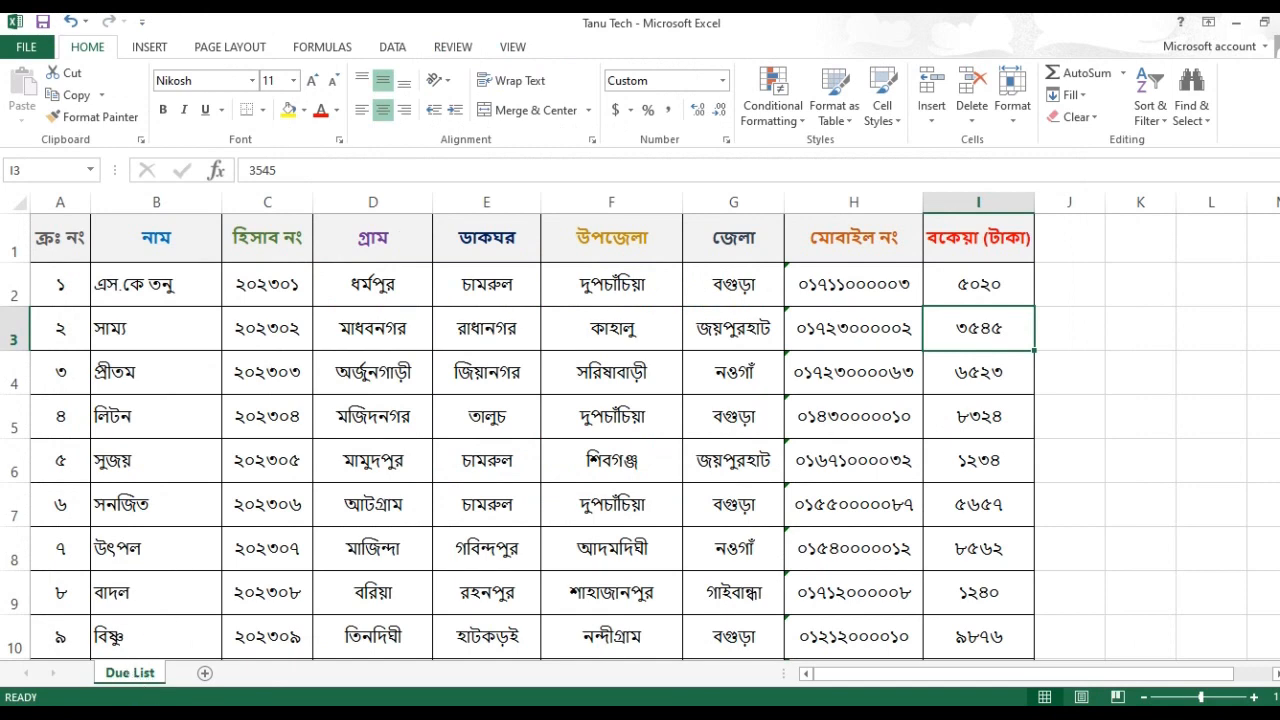
left_click(771, 434)
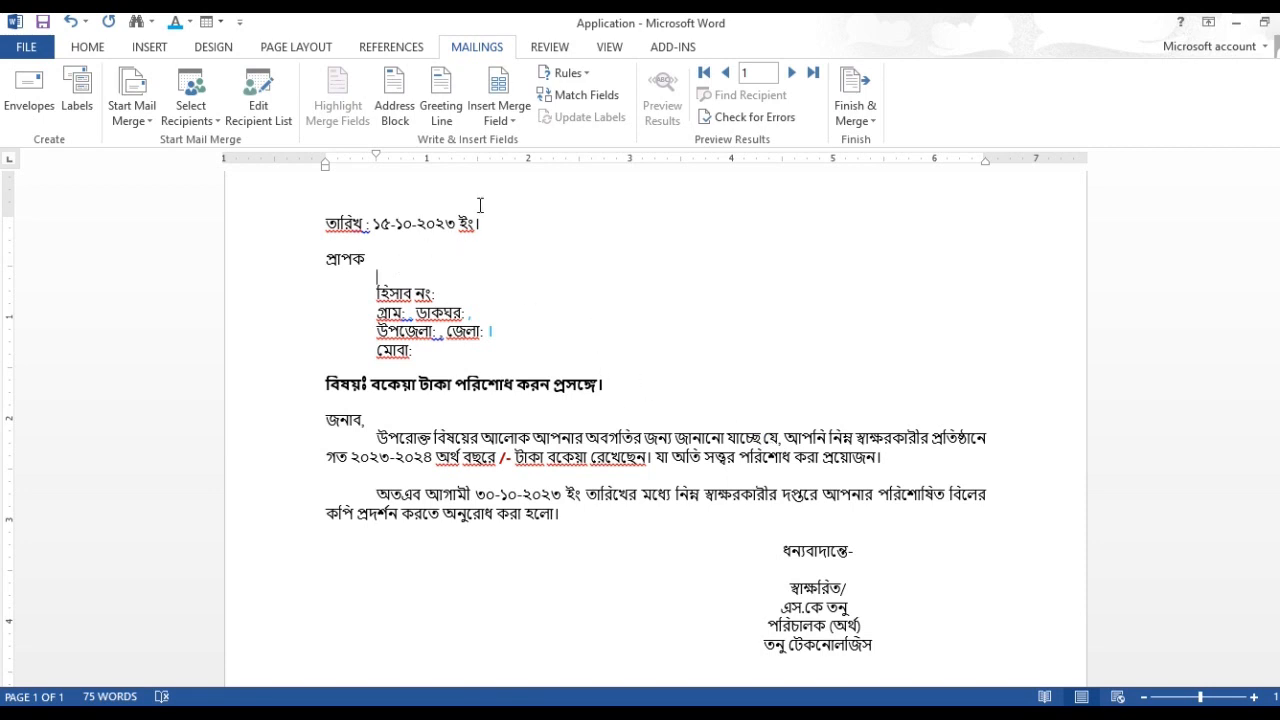
Step: Insert the নাম merge field on the empty line under প্রাপক
left_click(514, 124)
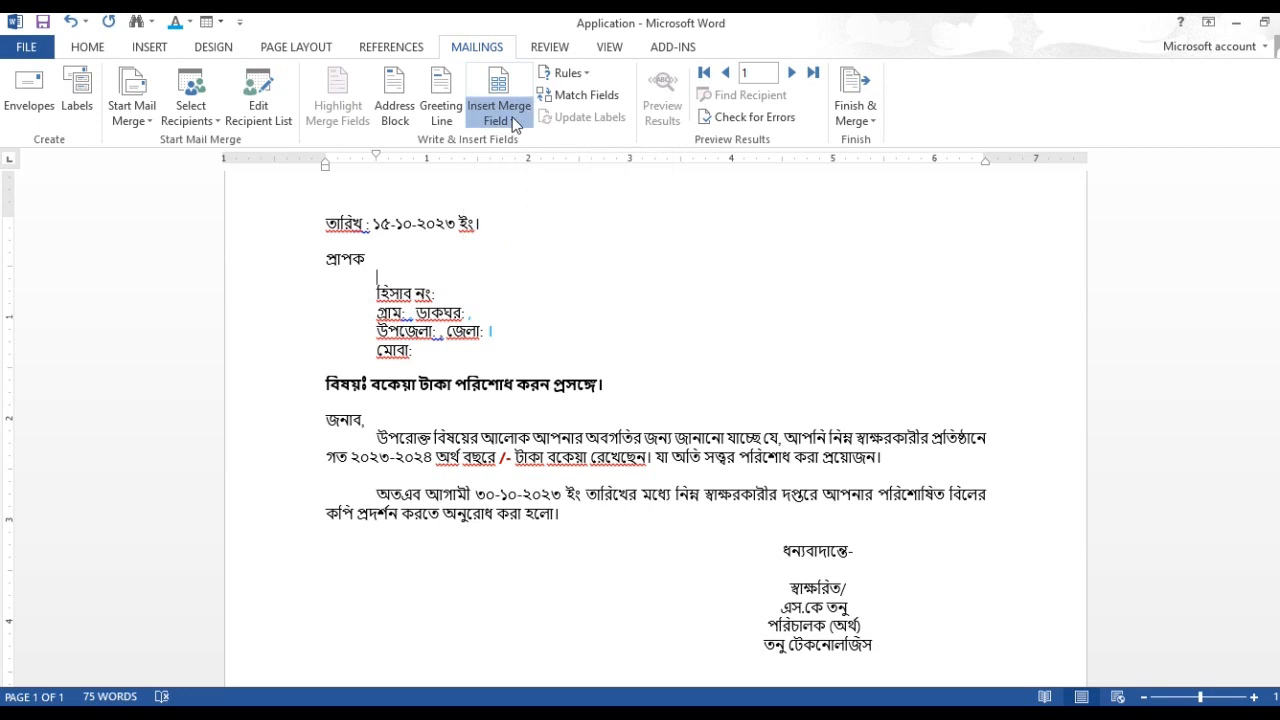
left_click(498, 112)
left_click(497, 111)
left_click(497, 110)
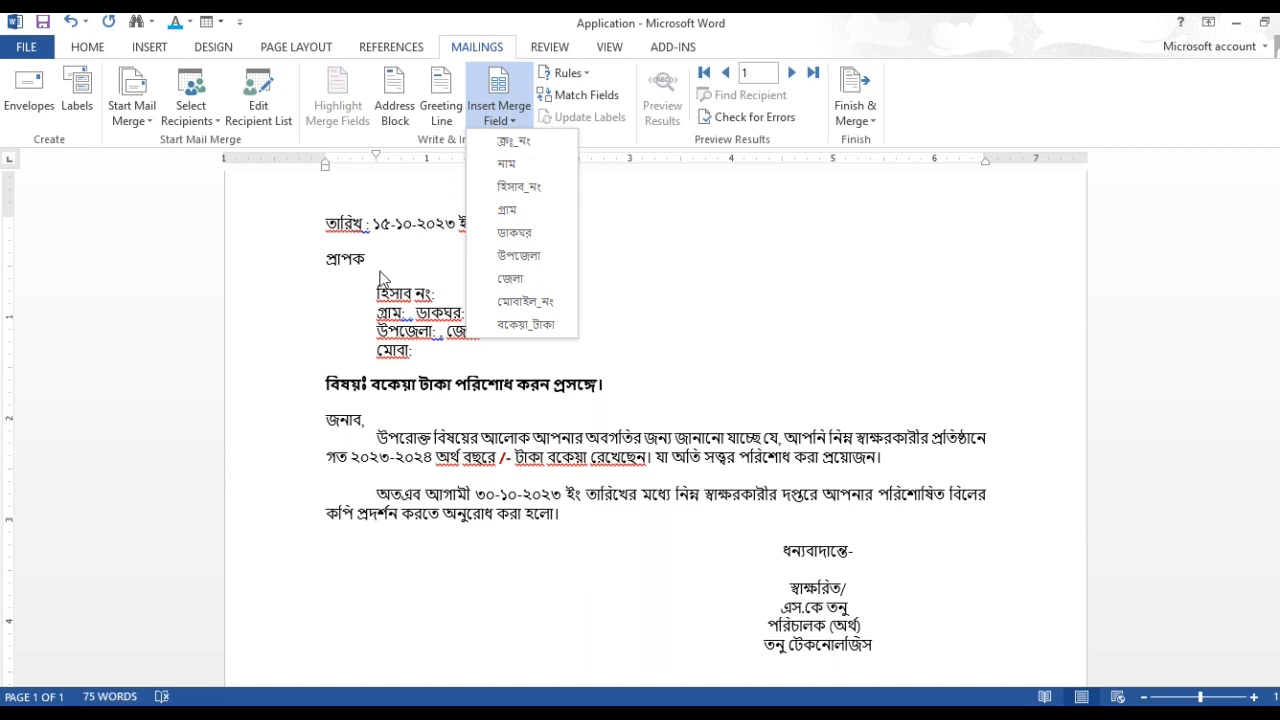
left_click(520, 166)
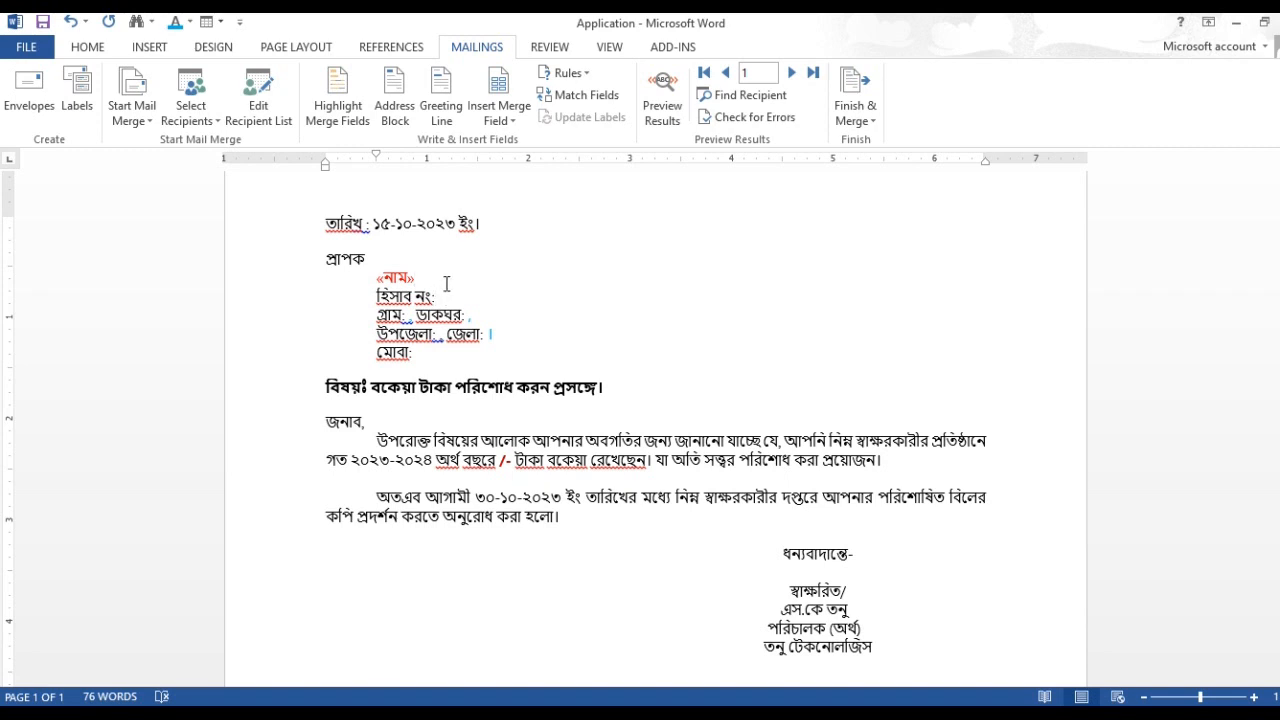
Step: Insert the হিসাব_নং merge field after the হিসাব নং: label and the গ্রাম merge field after the গ্রাম: label
left_click(500, 112)
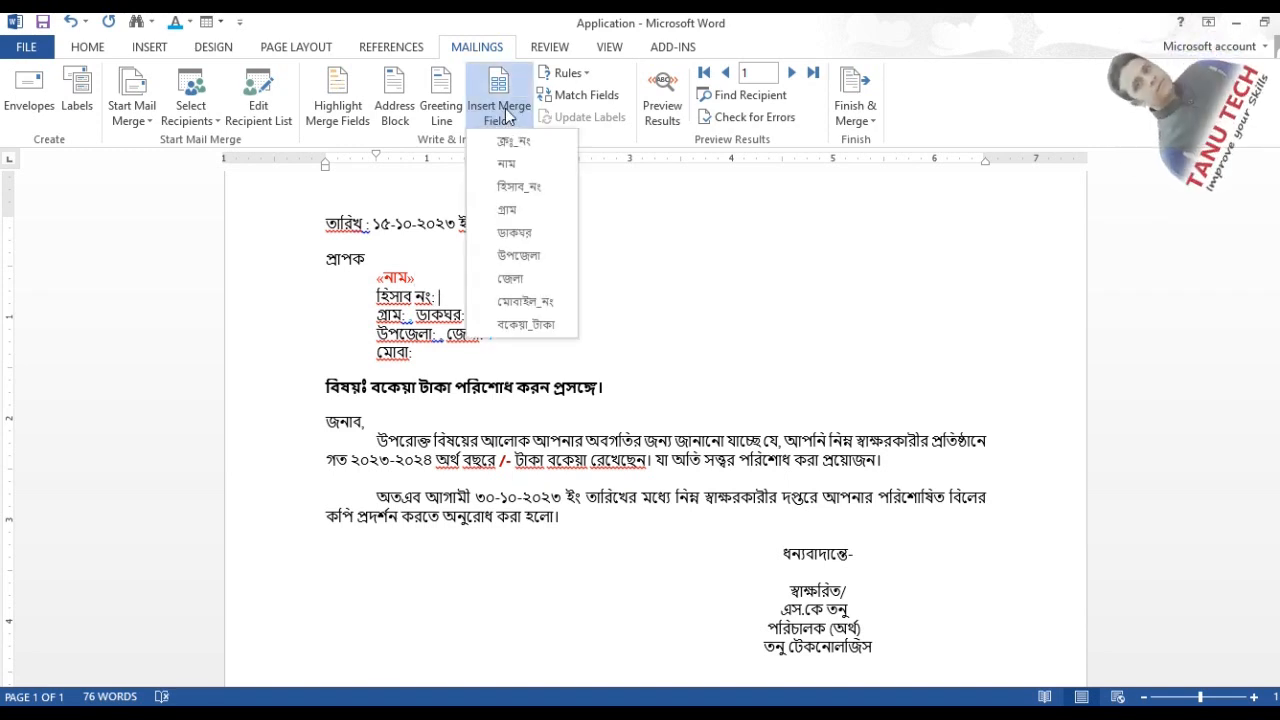
left_click(528, 187)
left_click(408, 314)
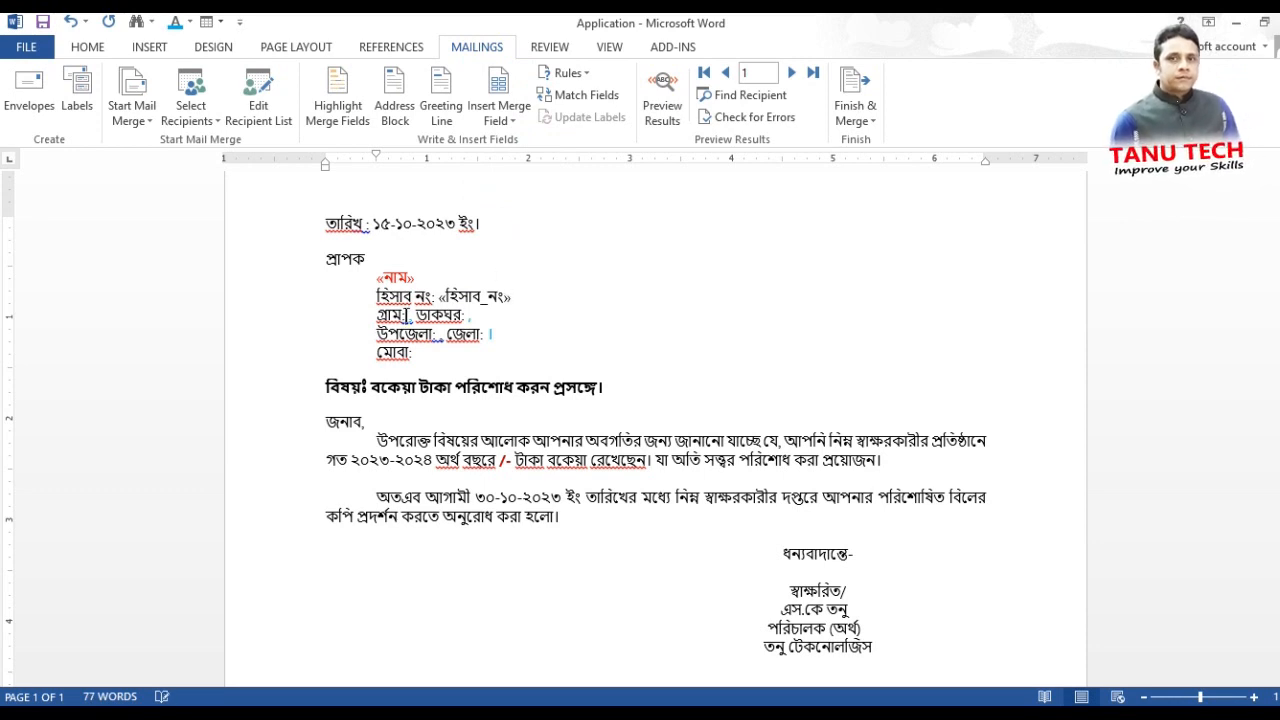
left_click(500, 112)
left_click(508, 210)
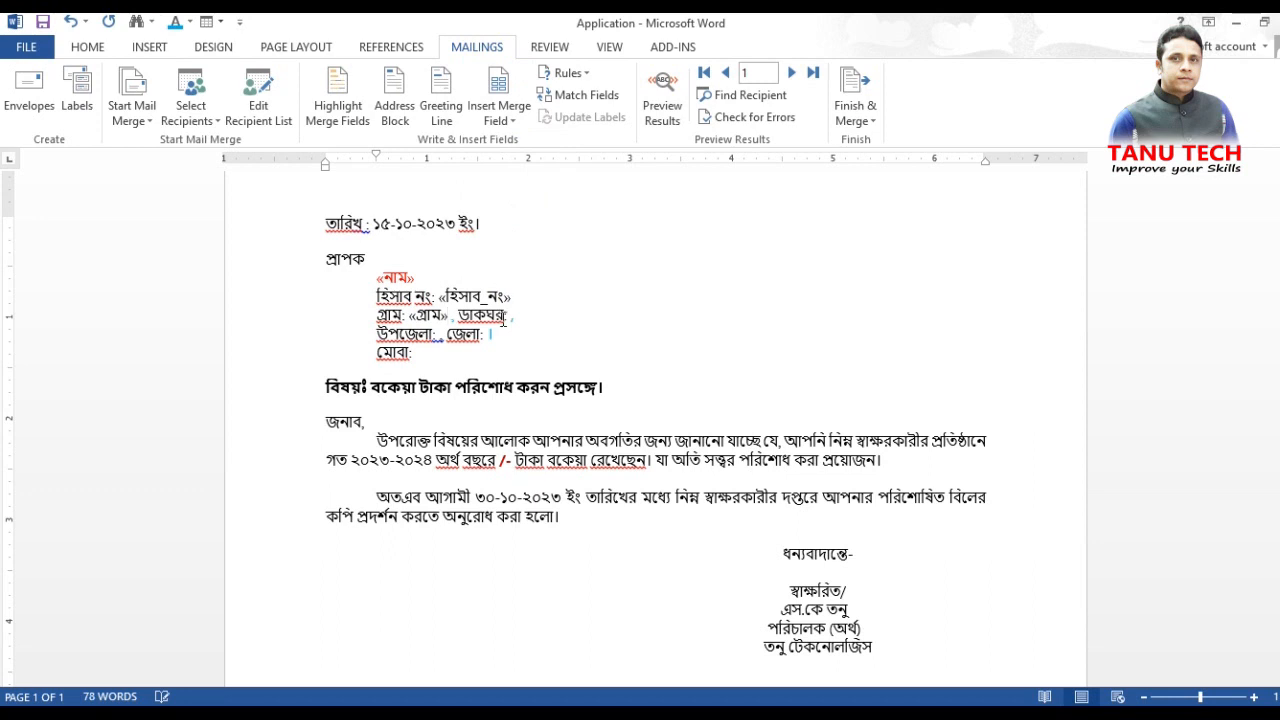
Step: Insert the ডাকঘর merge field after the ডাকঘর: label in the recipient block
left_click(509, 314)
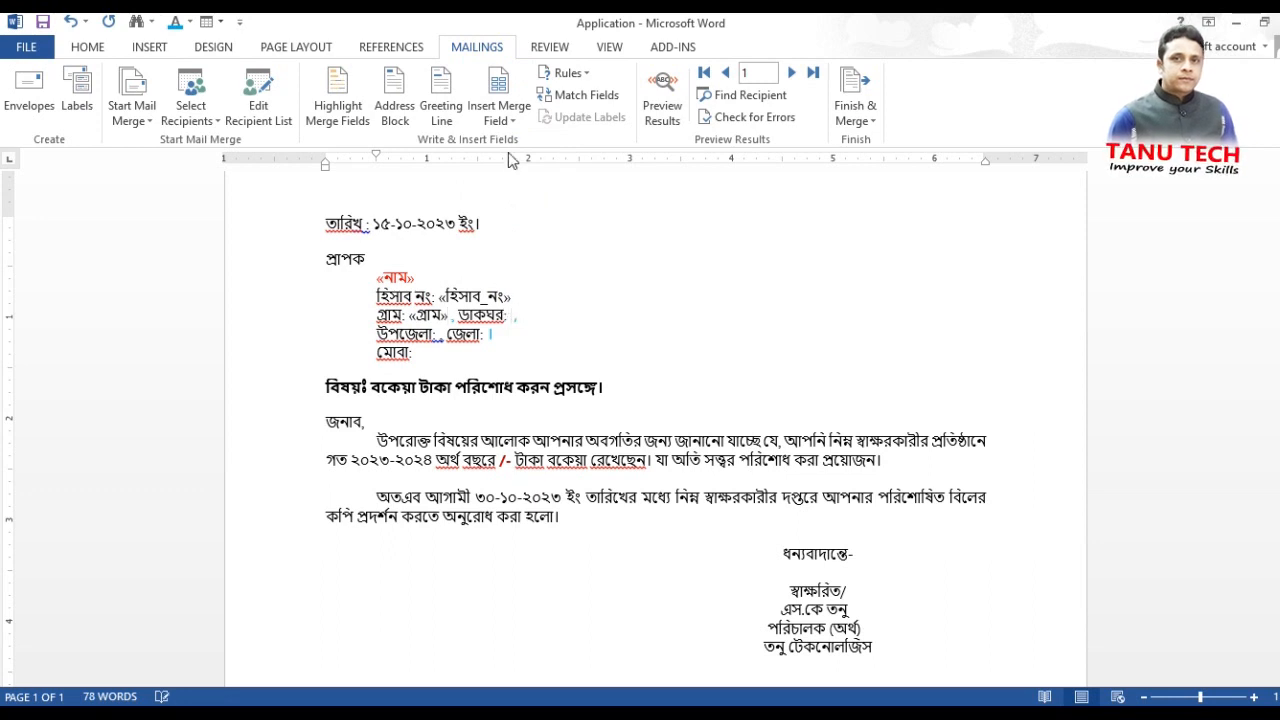
left_click(510, 118)
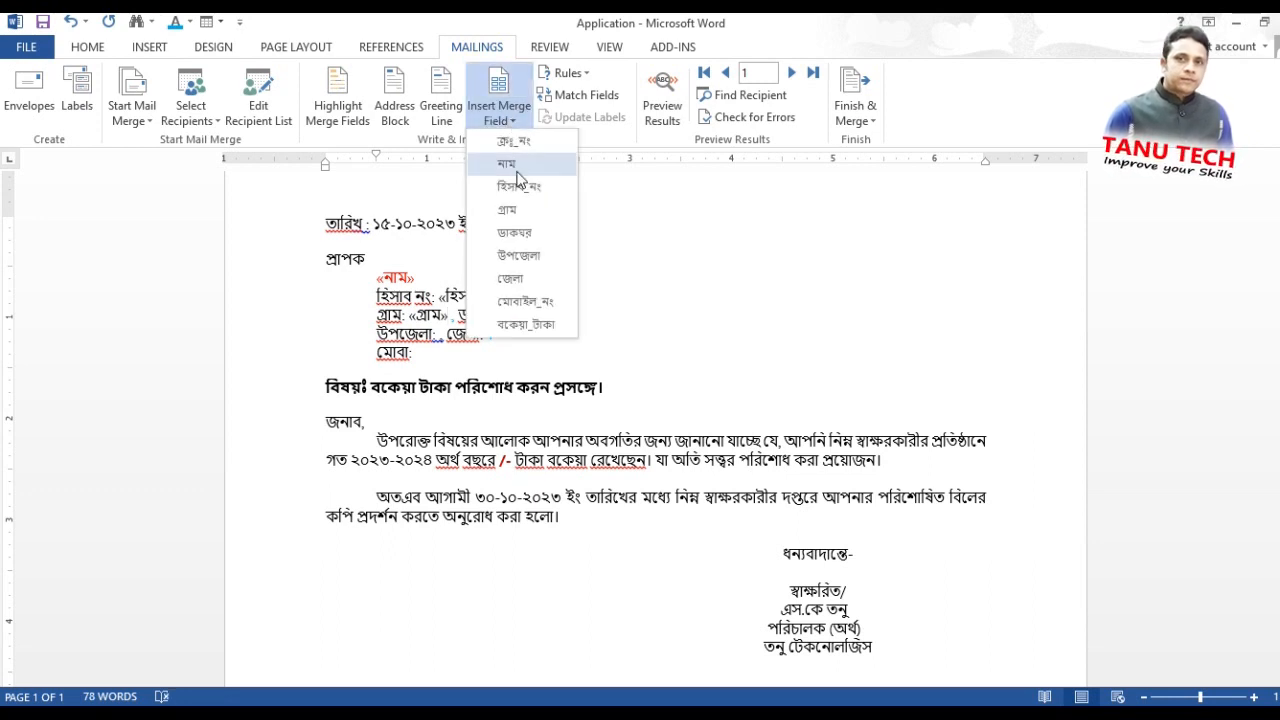
left_click(508, 231)
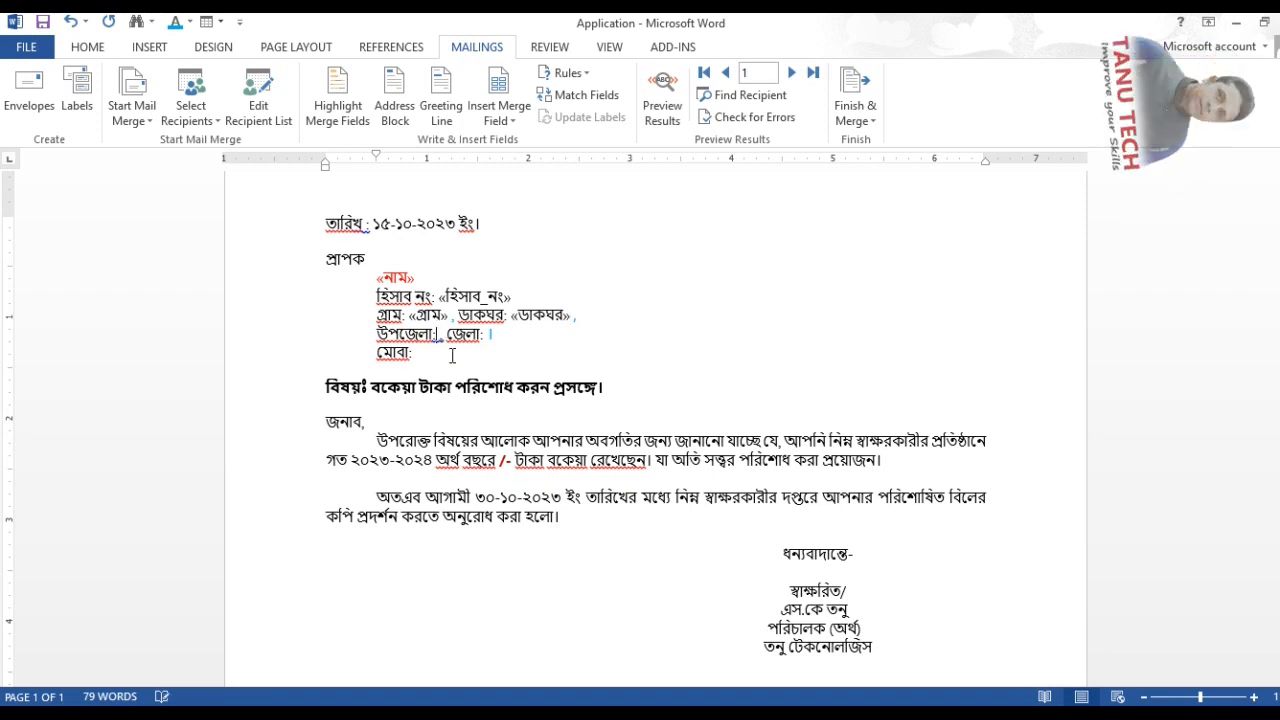
Step: Insert the উপজেলা merge field after the উপজেলা: label and the জেলা merge field after the জেলা: label
left_click(505, 112)
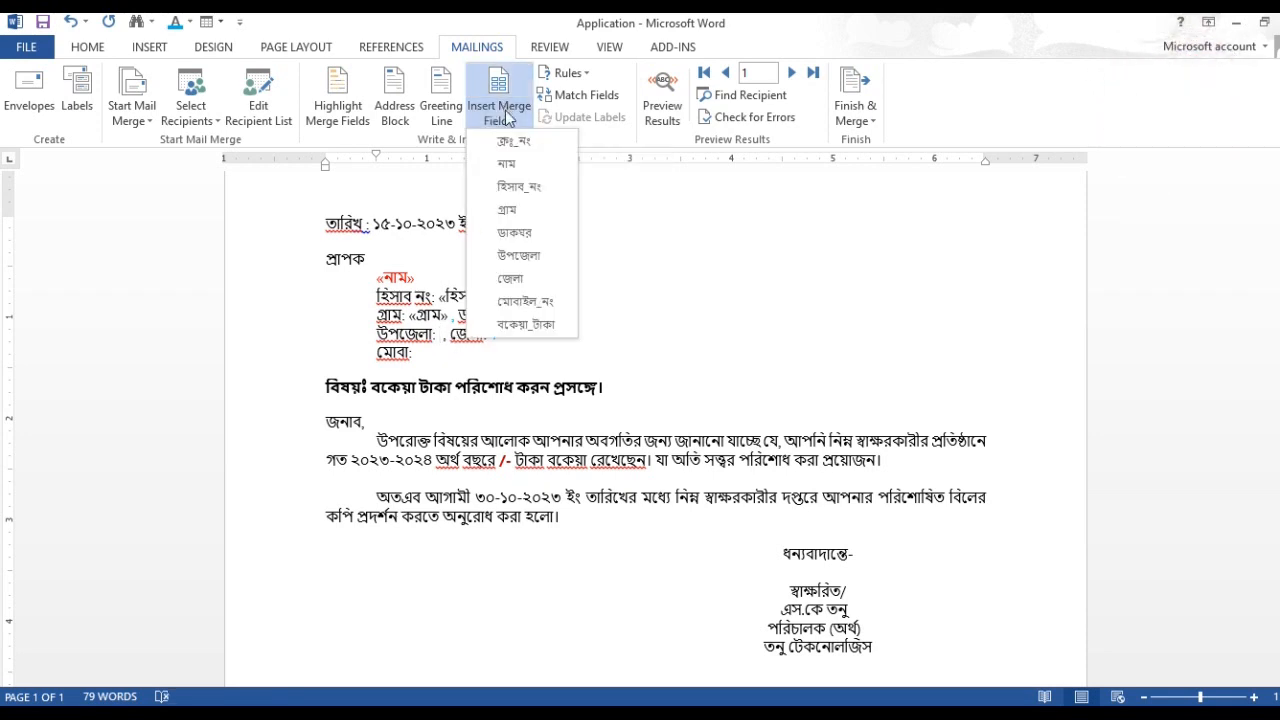
left_click(520, 255)
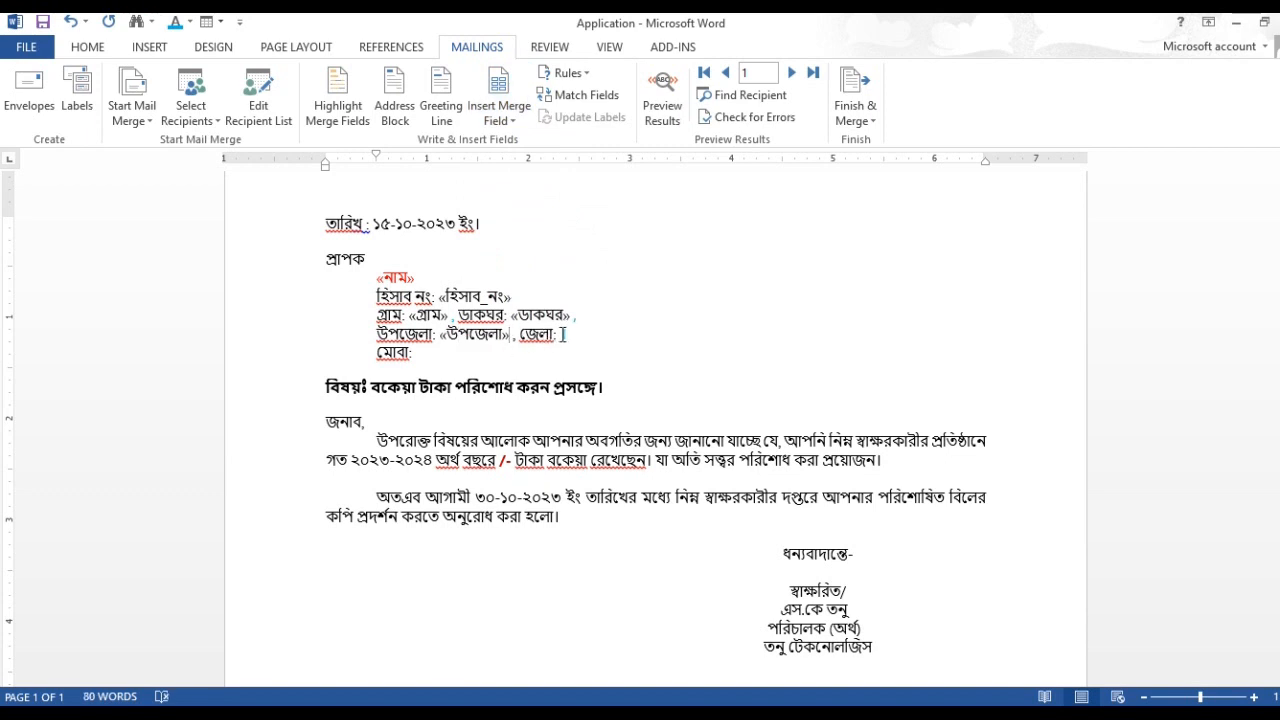
left_click(497, 116)
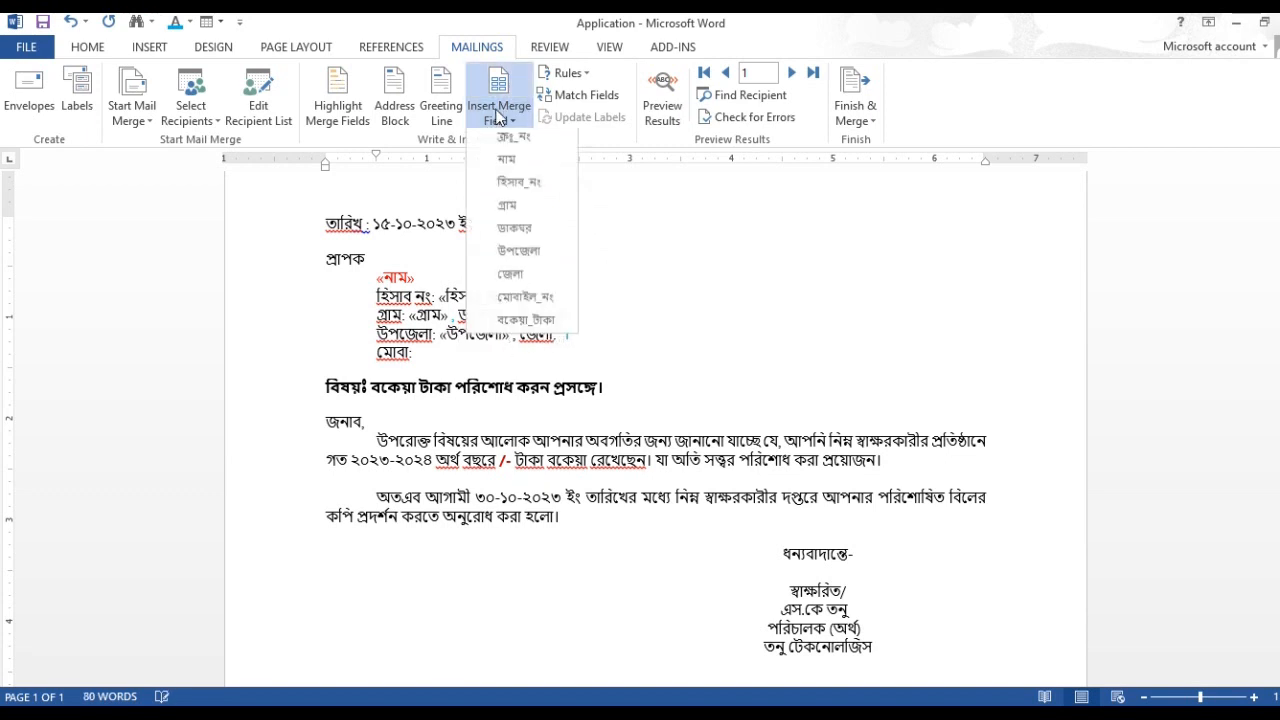
left_click(512, 279)
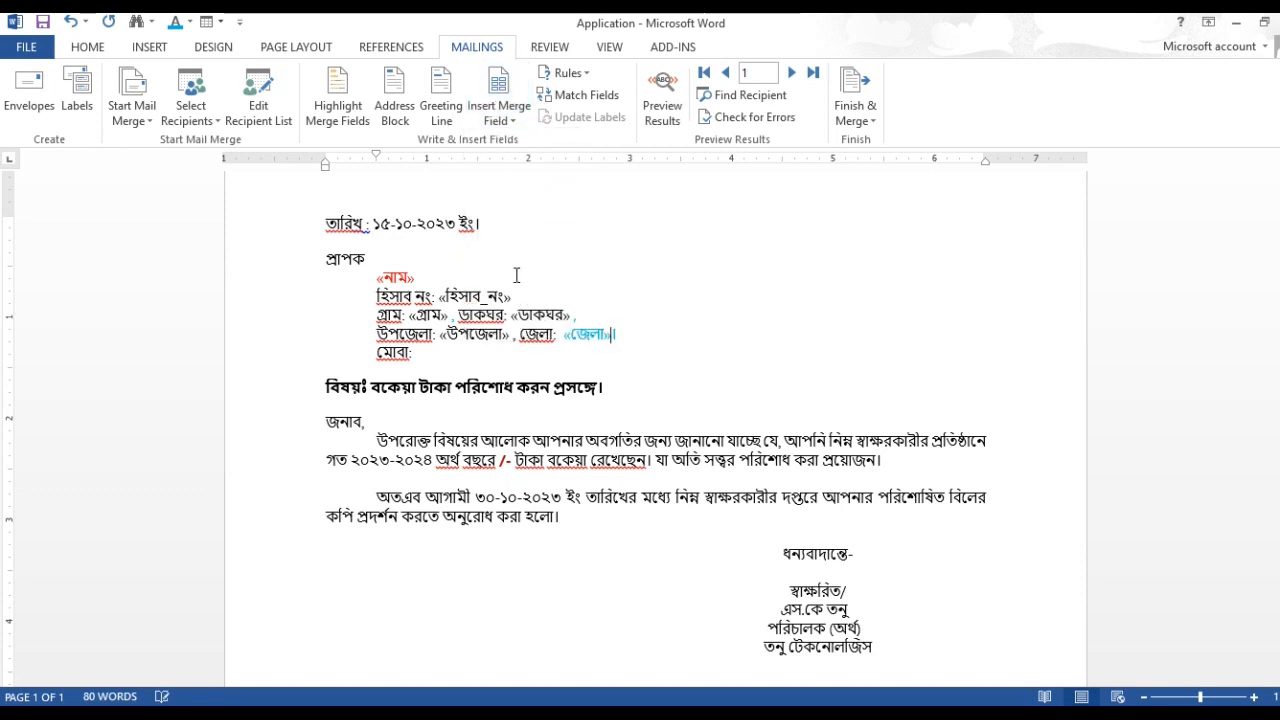
Step: Insert the মোবাইল_নং merge field after মোবা: and the বকেয়া_টাকা merge field before the "/-" sign in the letter body
left_click(424, 353)
left_click(504, 118)
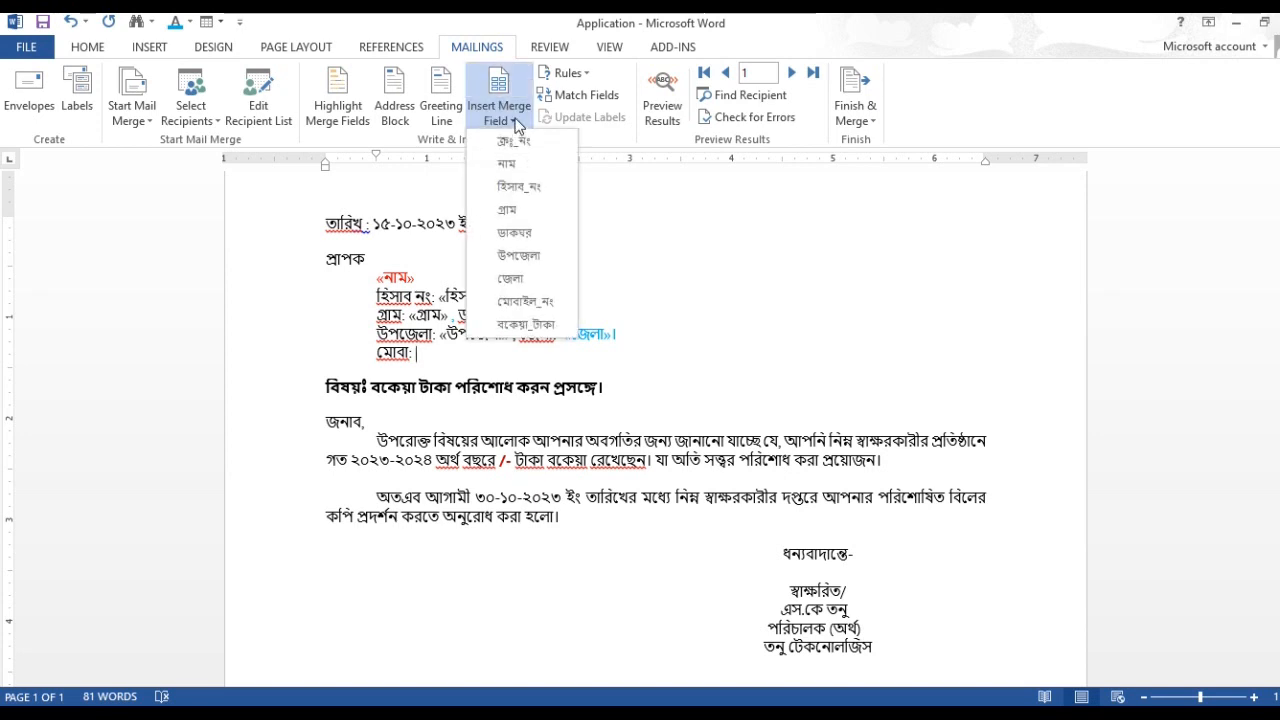
left_click(530, 301)
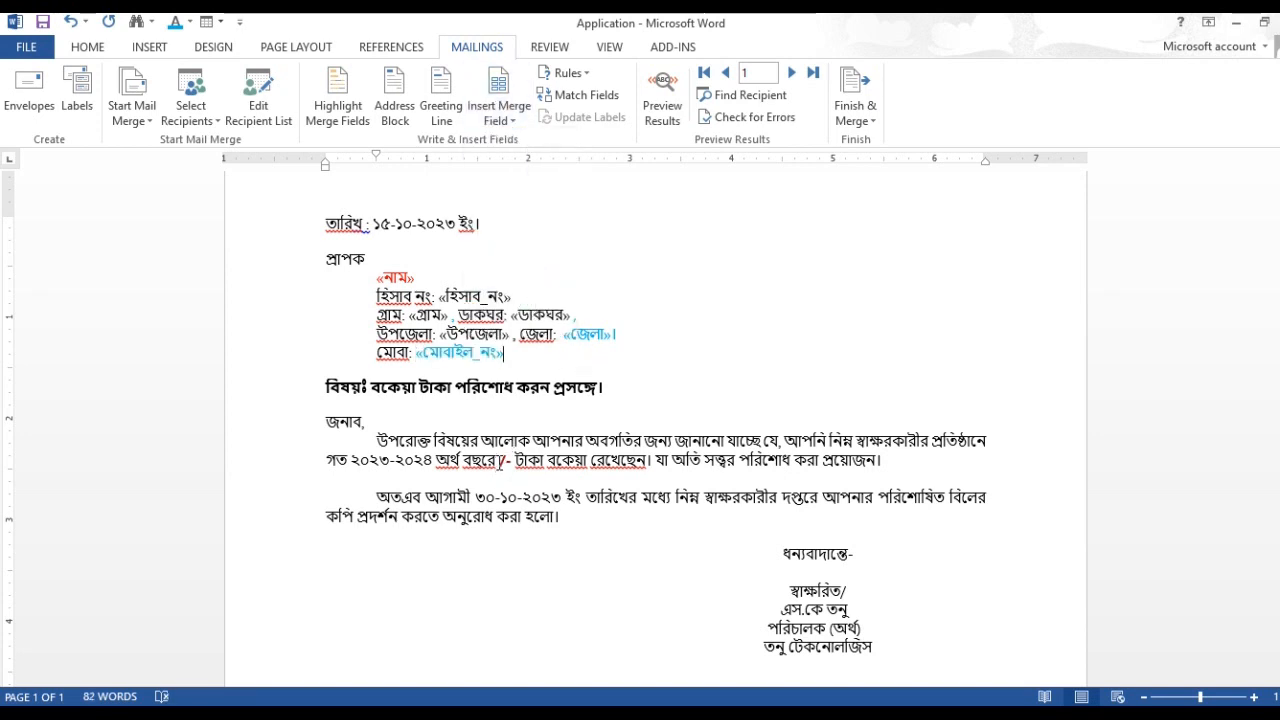
left_click(509, 120)
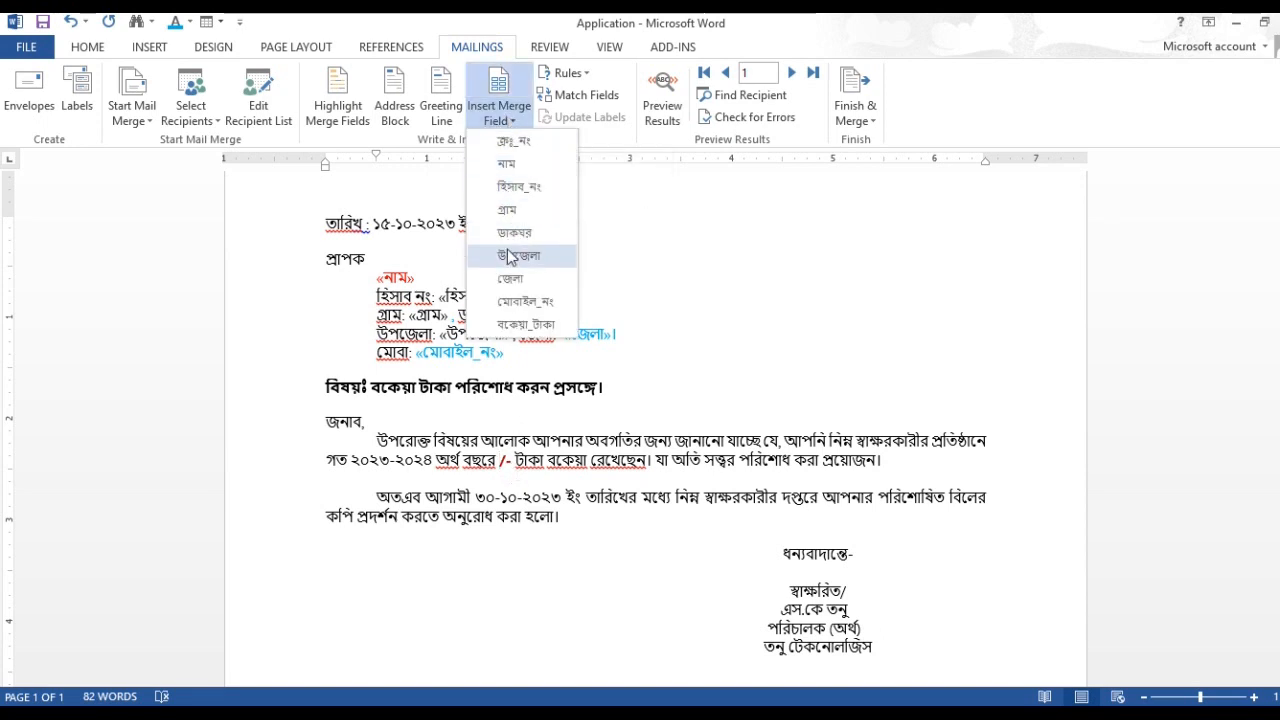
left_click(516, 326)
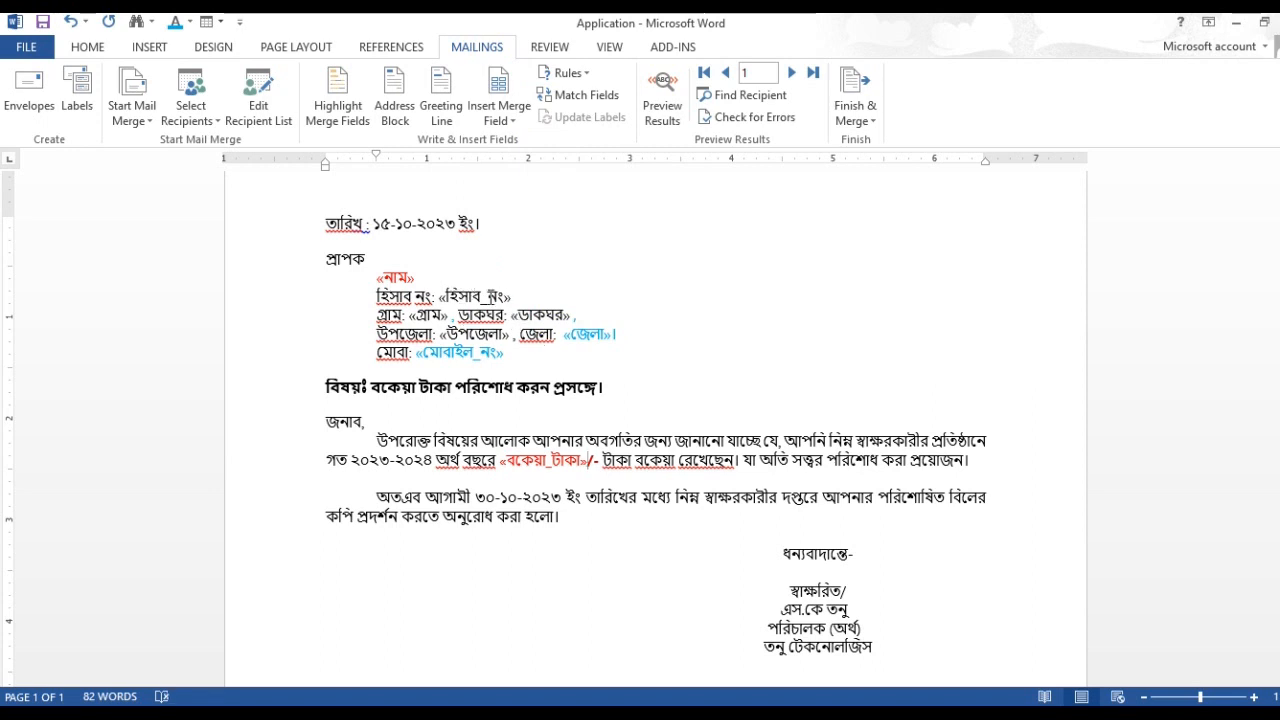
Step: Apply the light blue font colour to the হিসাব_নং and ডাকঘর merge fields
left_click_drag(516, 296, 440, 296)
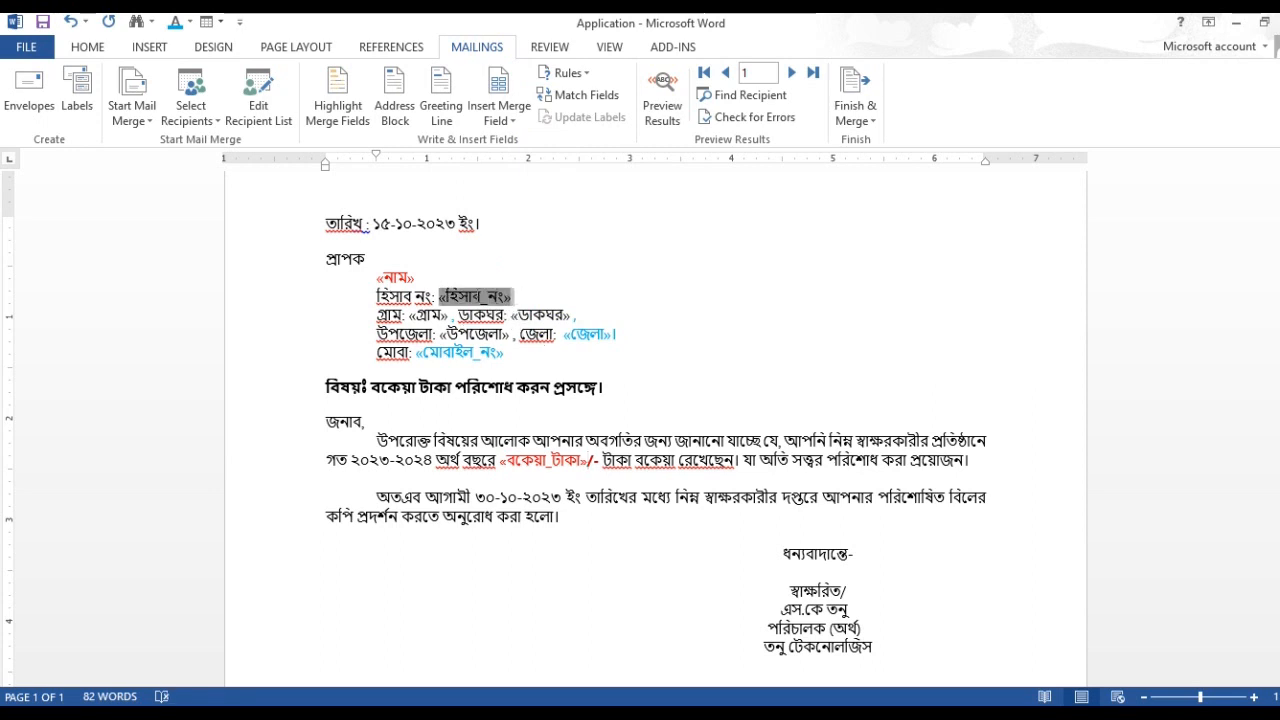
left_click(80, 50)
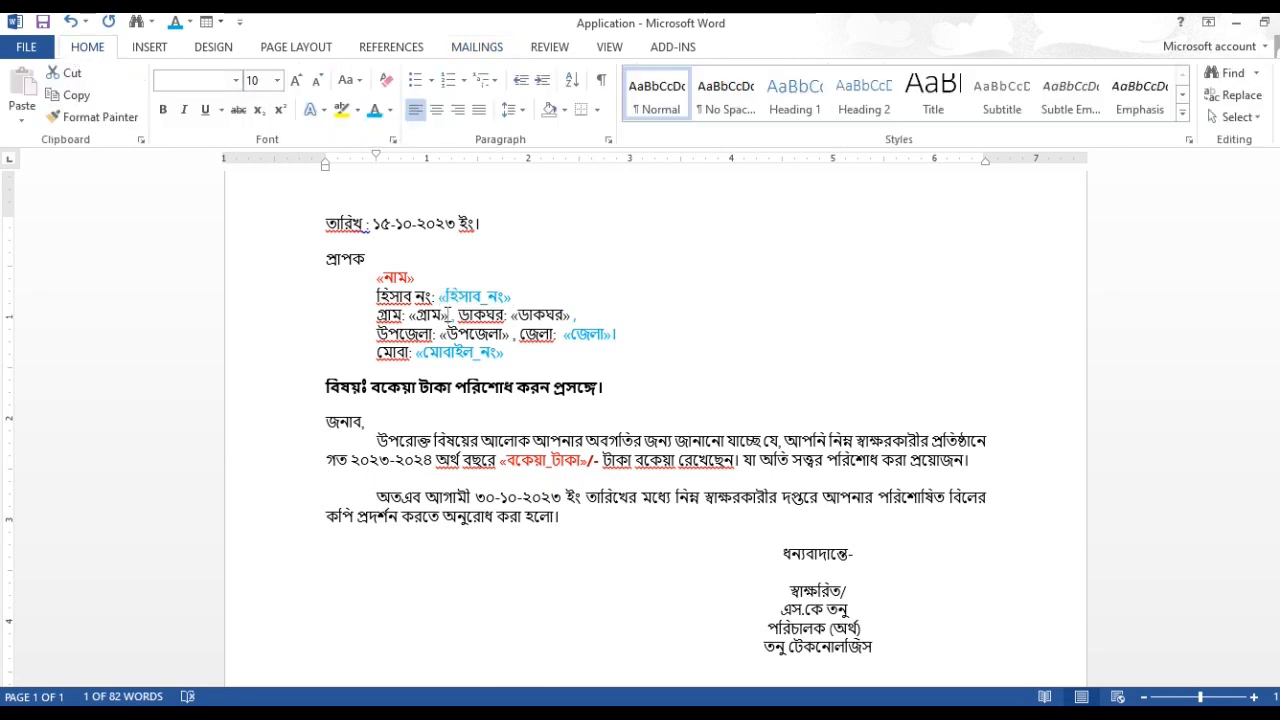
left_click(440, 315)
left_click(568, 316)
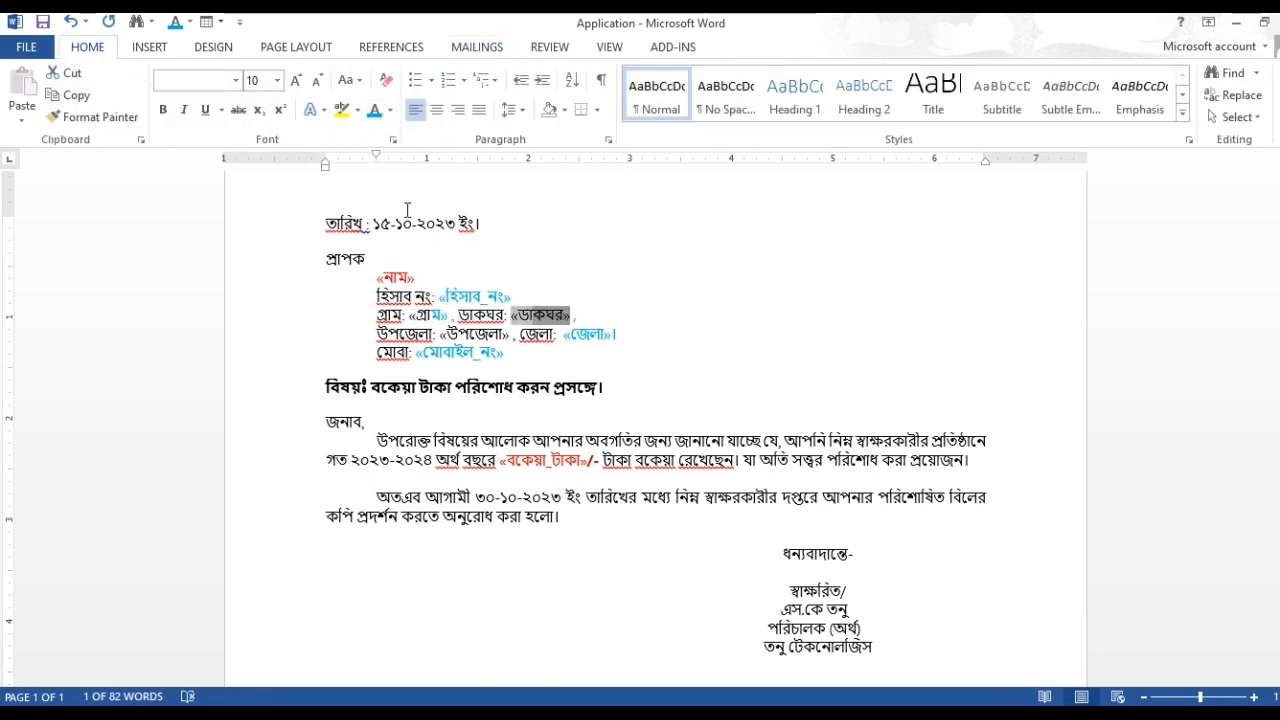
left_click(575, 316)
left_click_drag(572, 316, 530, 316)
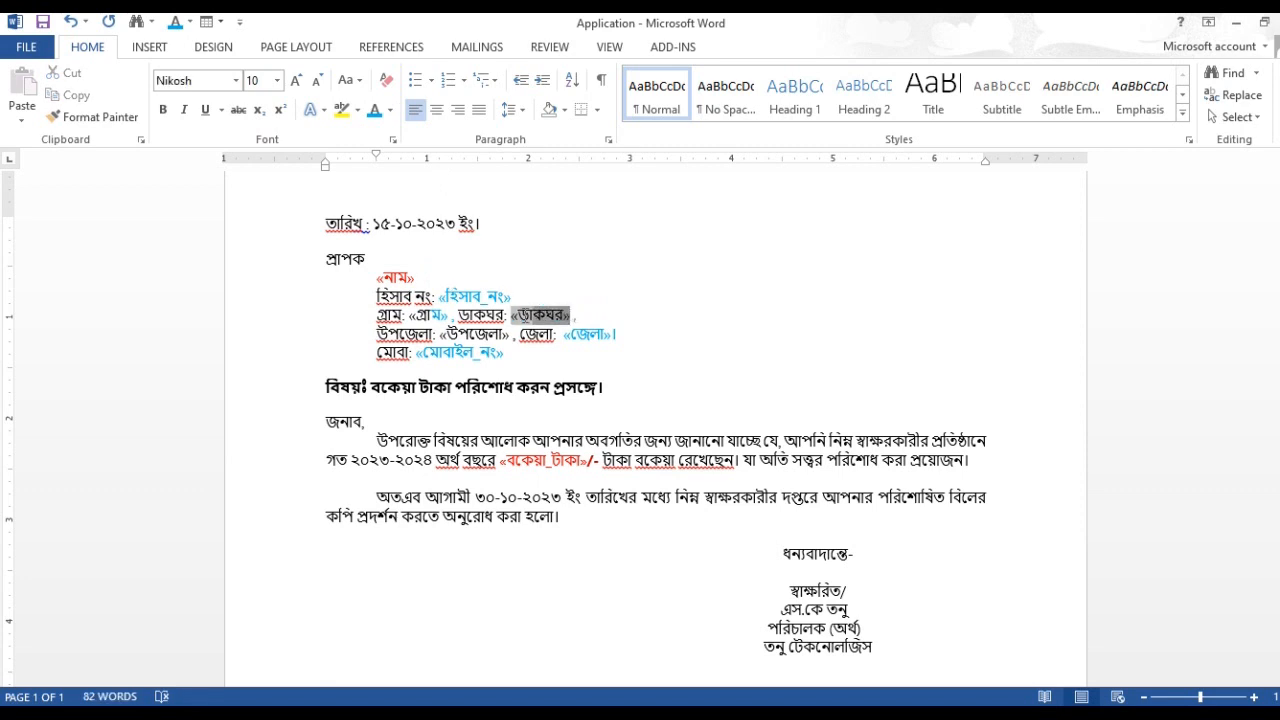
left_click(375, 113)
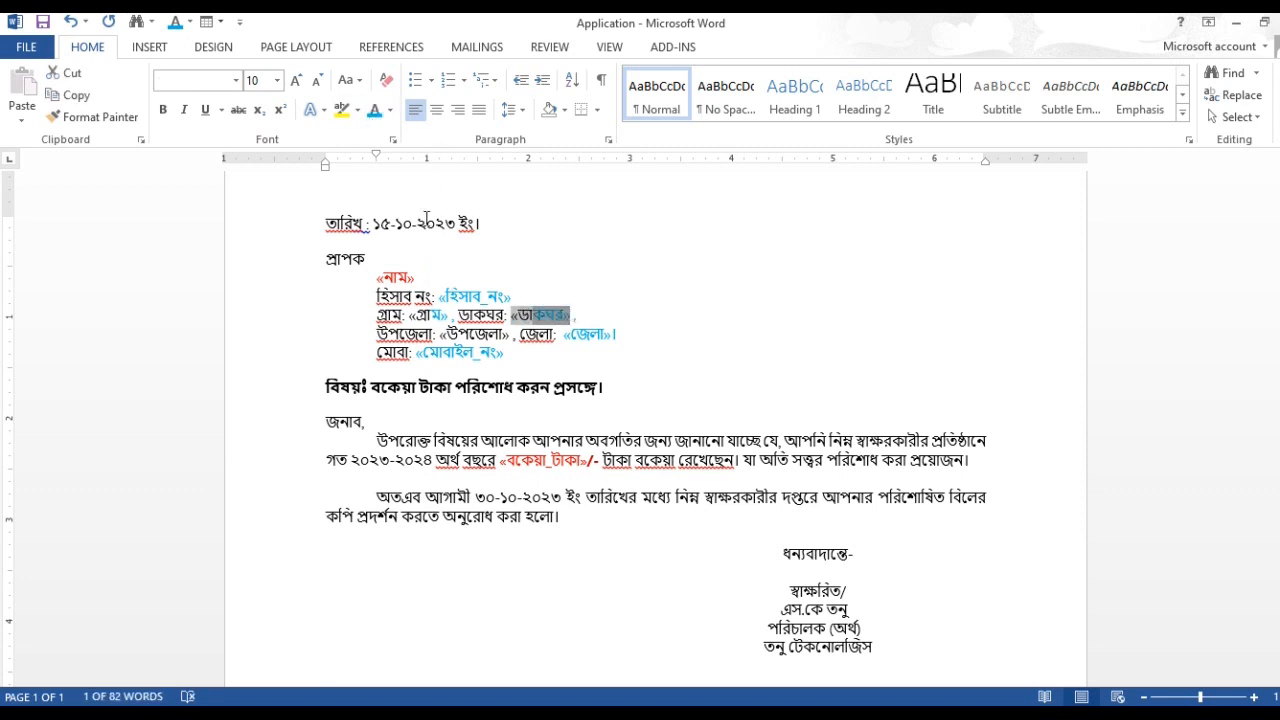
left_click_drag(512, 316, 574, 316)
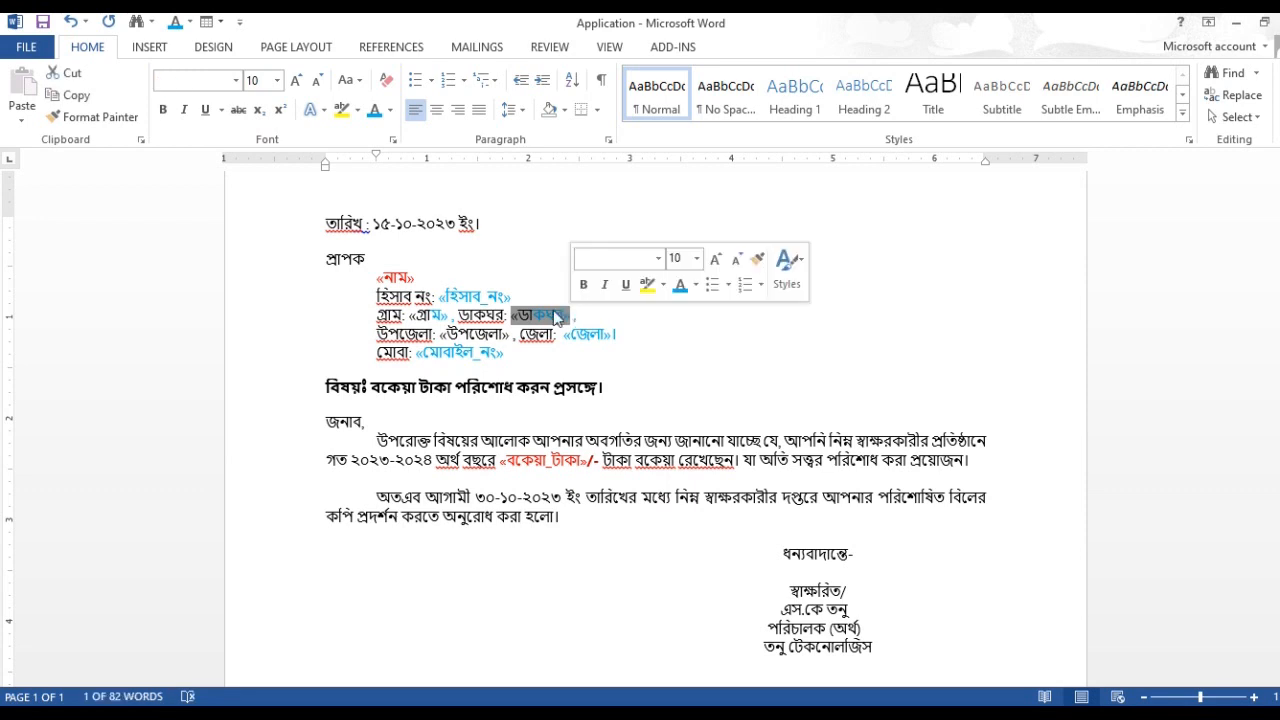
left_click(375, 110)
Step: Apply the light blue font colour to the whole গ্রাম merge field and the উপজেলা merge field
left_click_drag(447, 316, 409, 316)
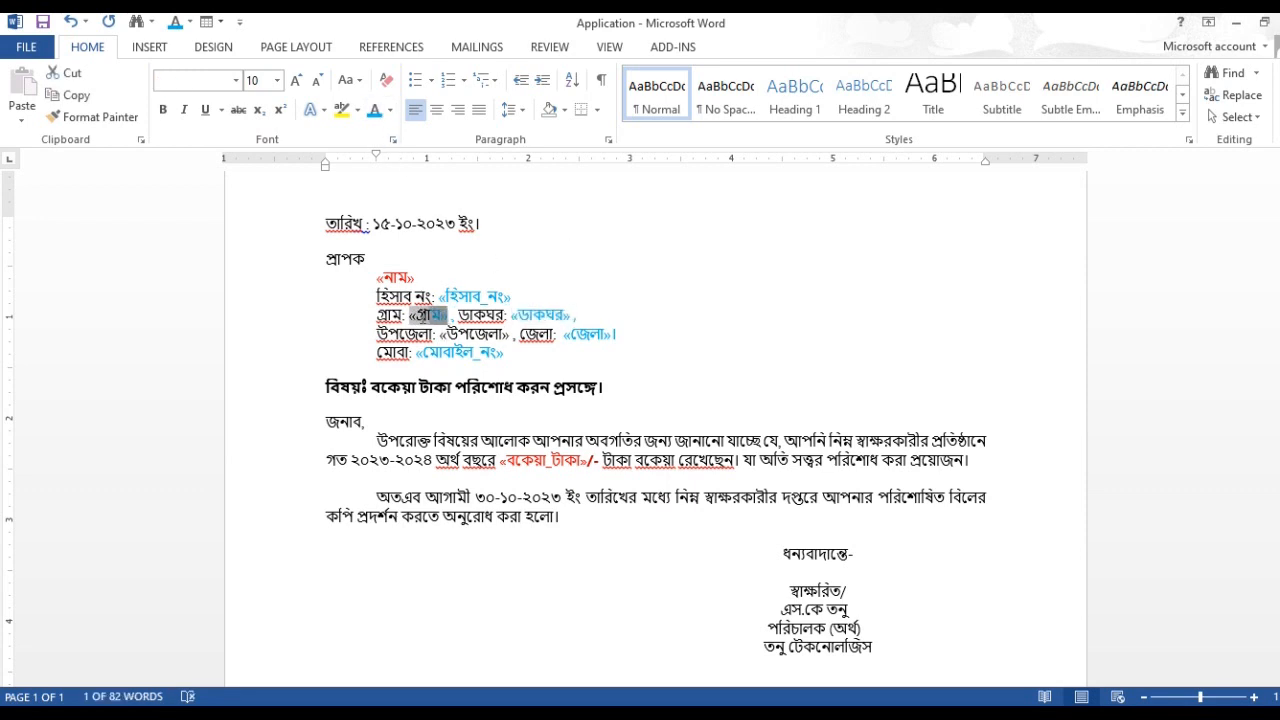
left_click(375, 109)
left_click_drag(509, 336, 440, 334)
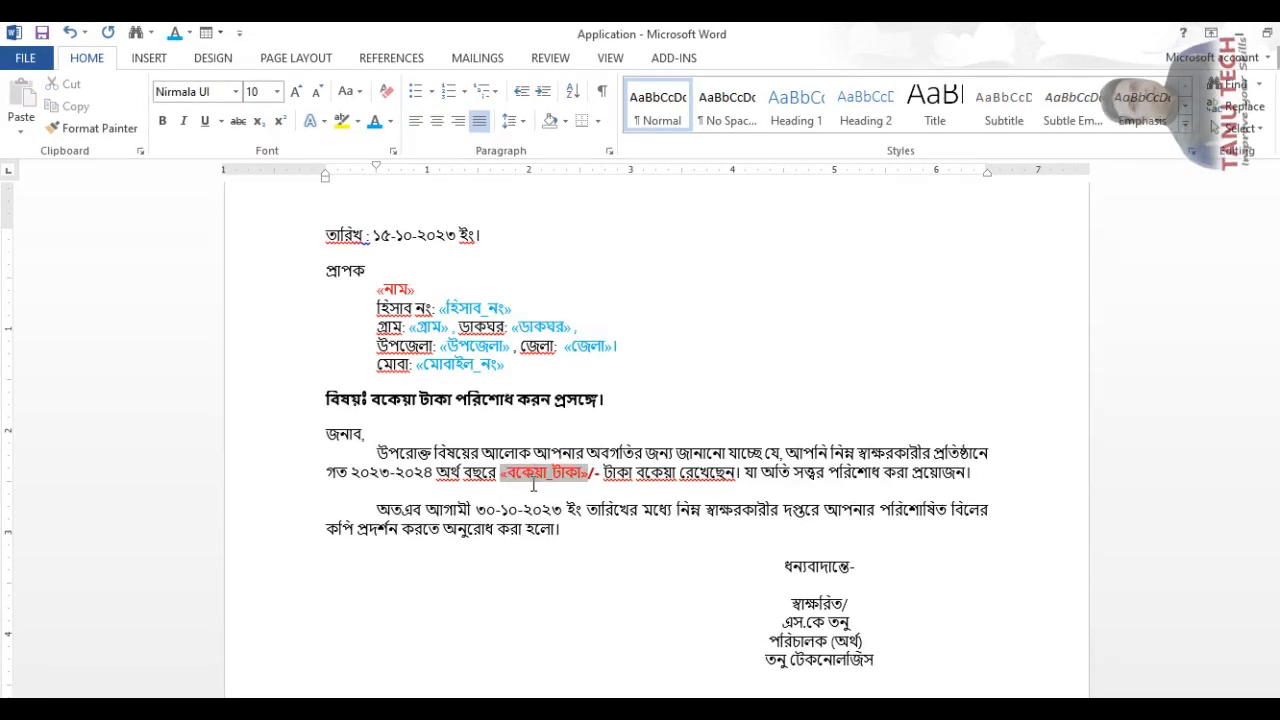
left_click(533, 485)
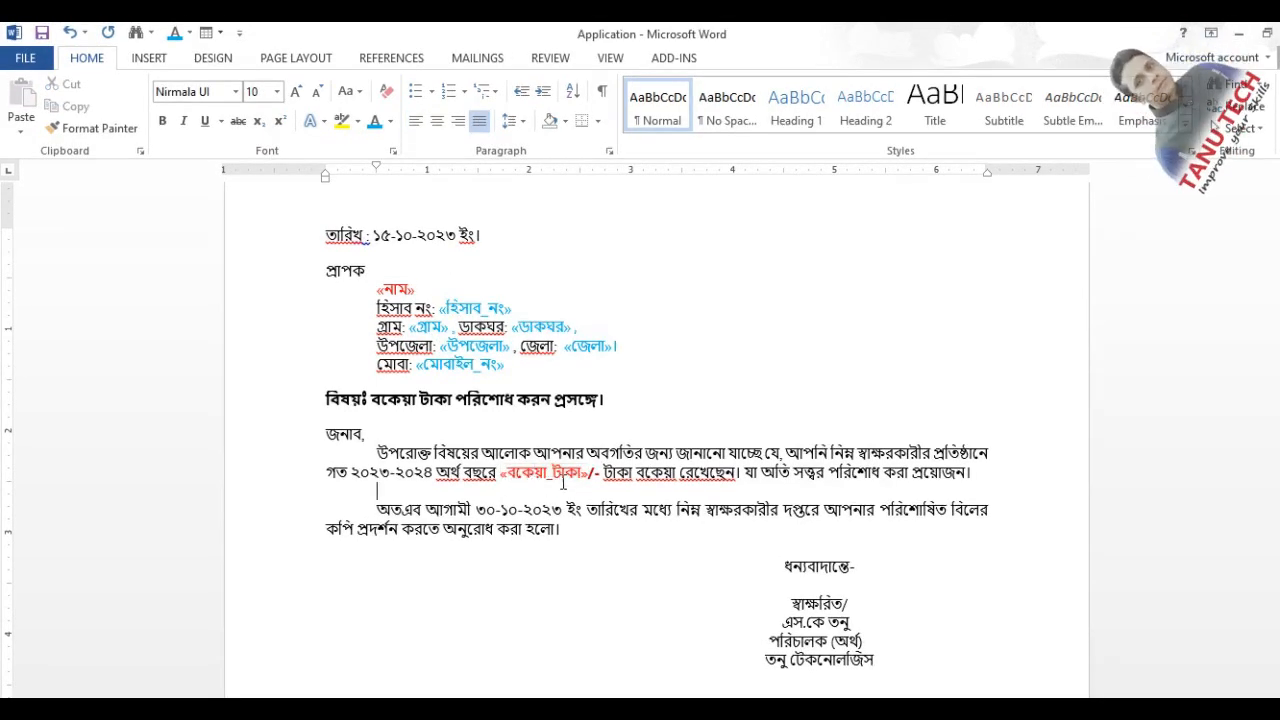
Step: Preview the merge results for the first record and check the filled-in recipient block and due amount
scroll(481, 318, "up", 2)
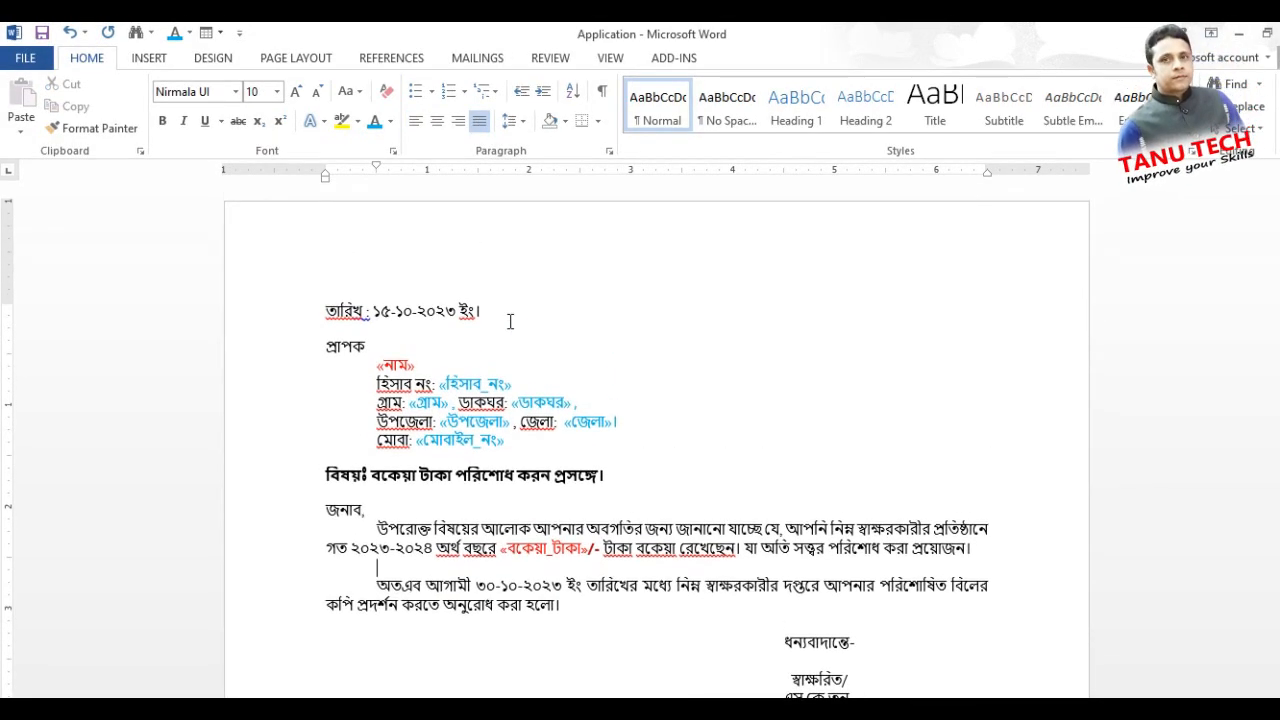
left_click(477, 58)
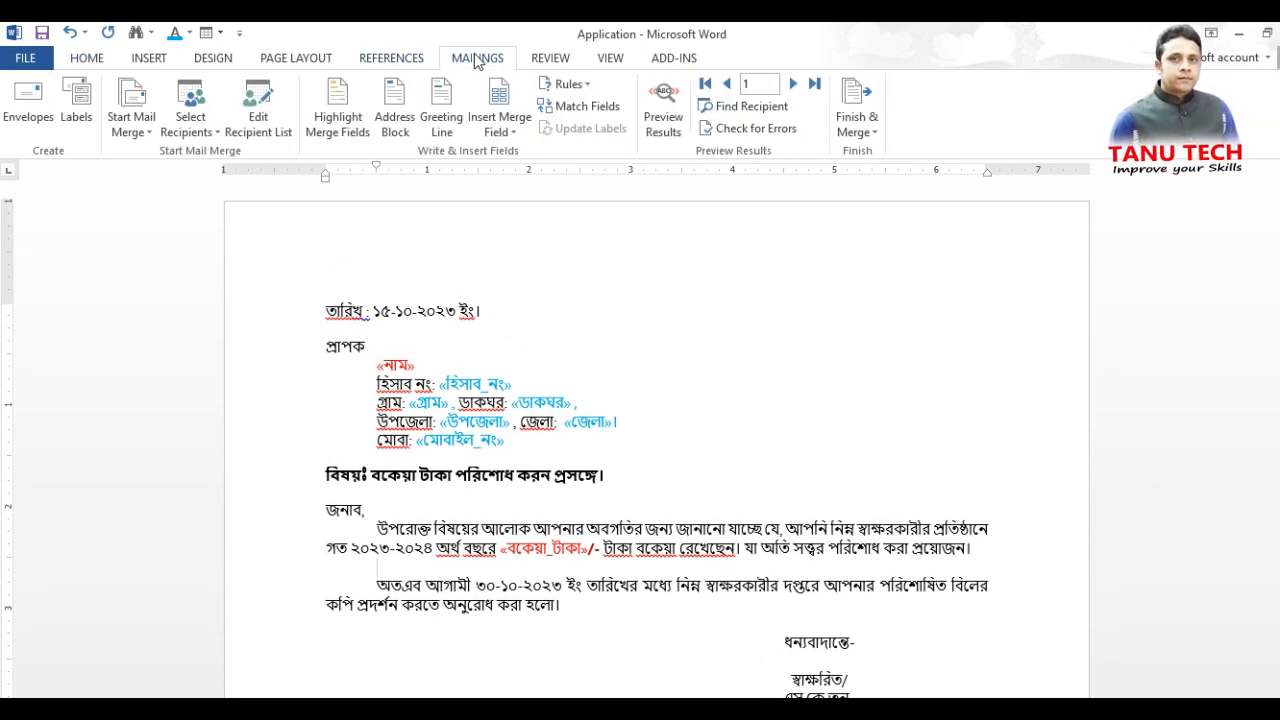
left_click(548, 552)
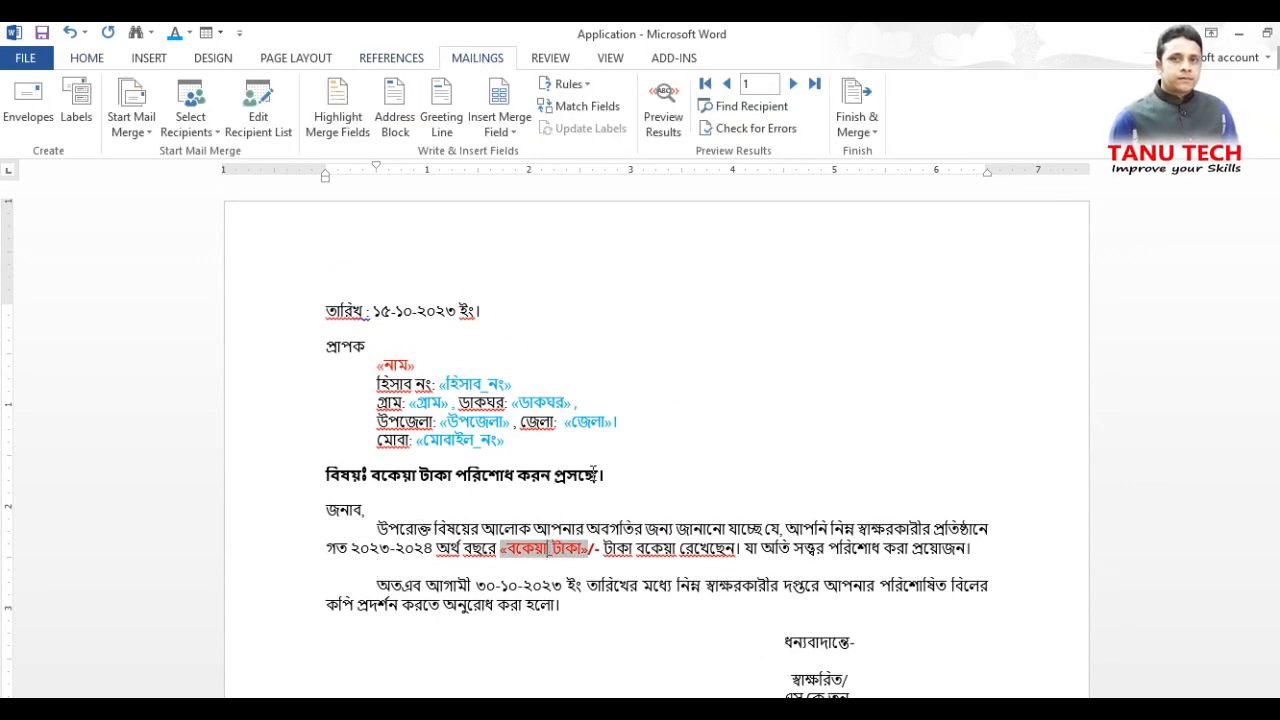
left_click(630, 476)
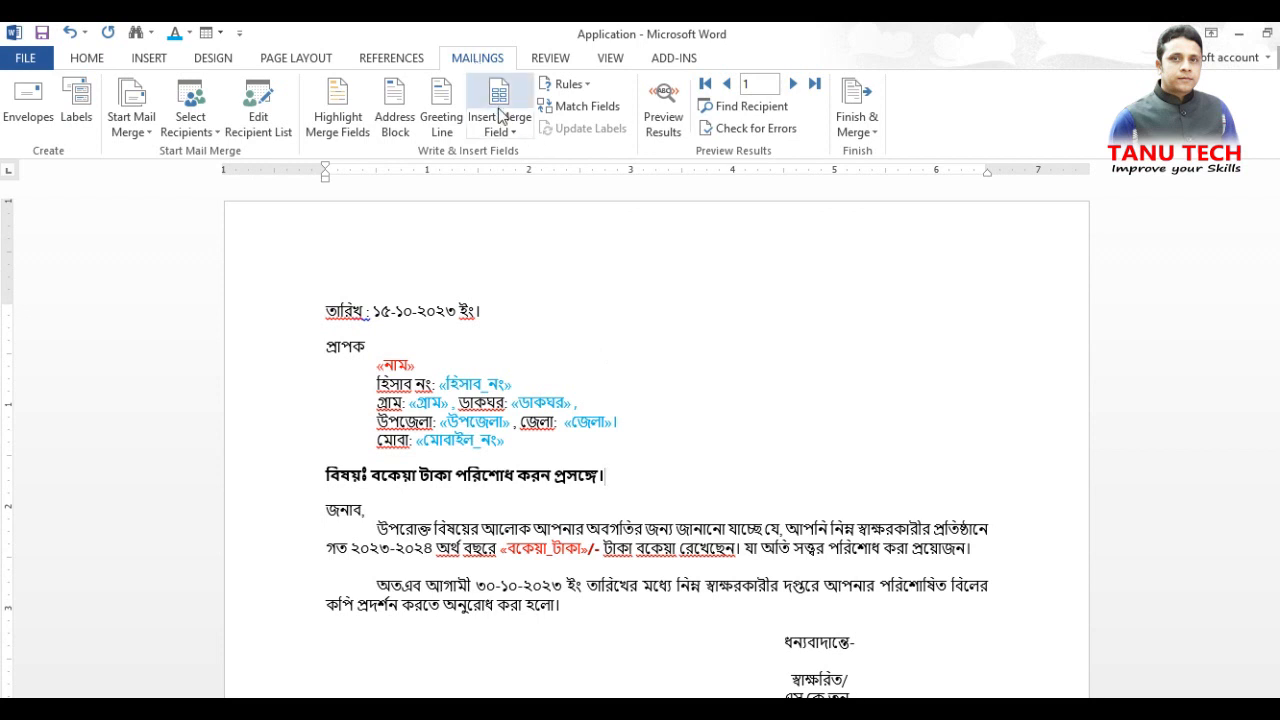
left_click(670, 110)
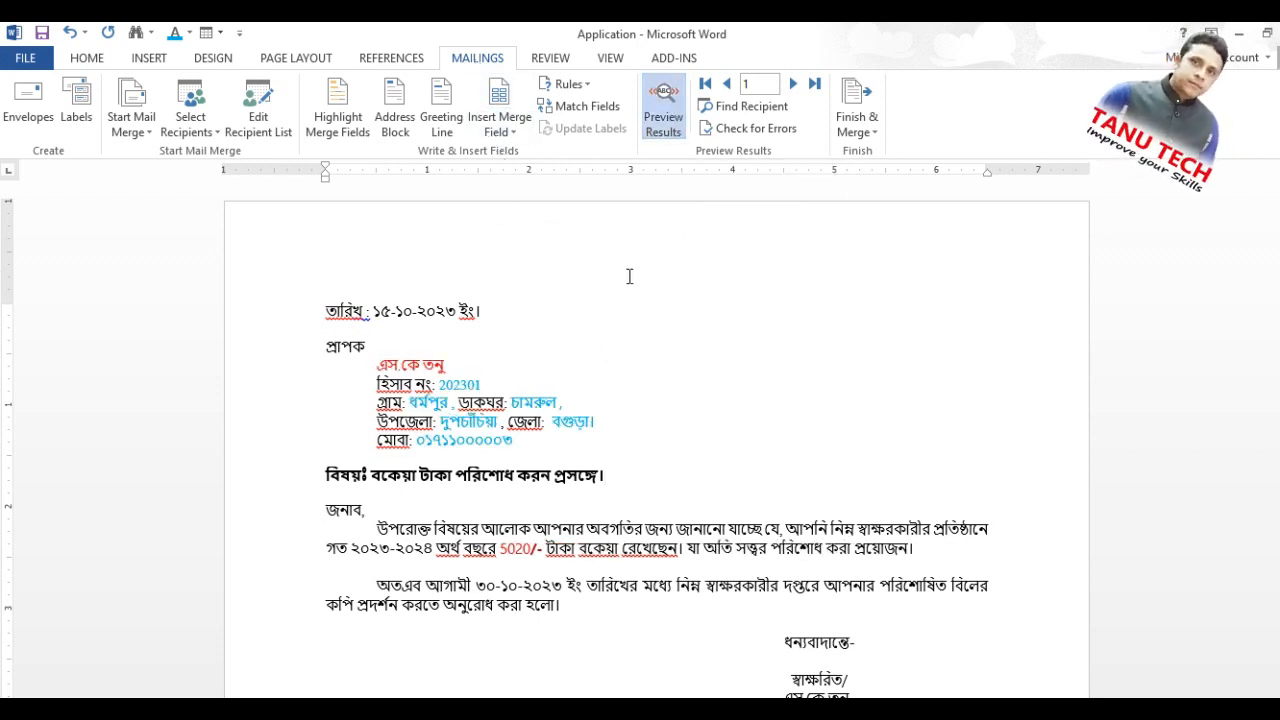
left_click(615, 438)
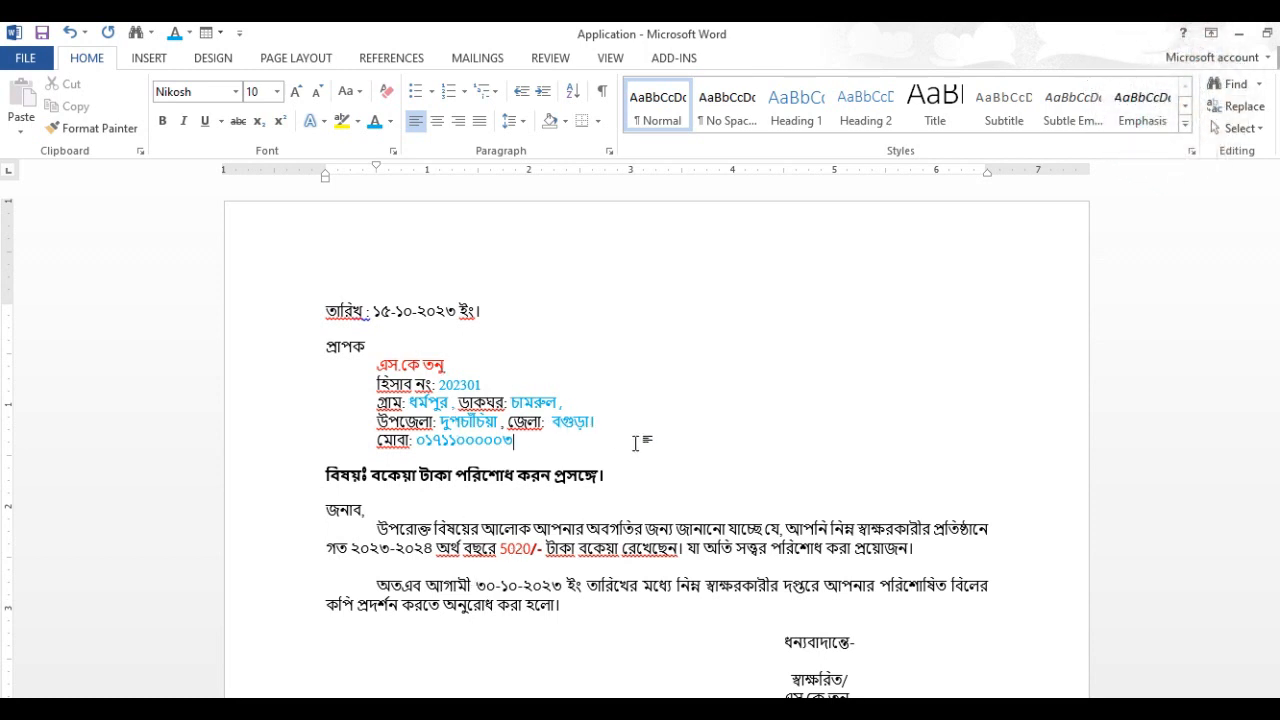
scroll(716, 393, "down", 1)
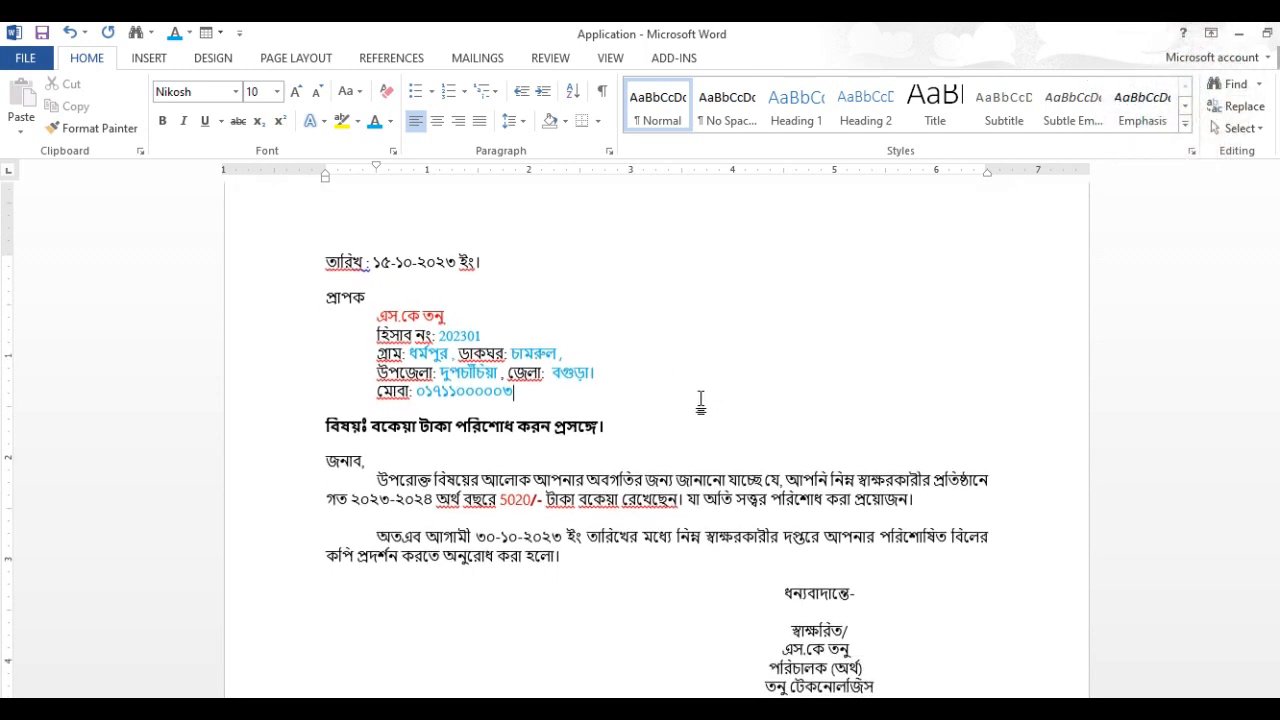
scroll(702, 404, "up", 1)
Step: Switch to the Tanu Tech workbook in Excel and examine the stored values of the first two হিসাব নং cells, then return to Word
left_click(676, 710)
left_click(690, 640)
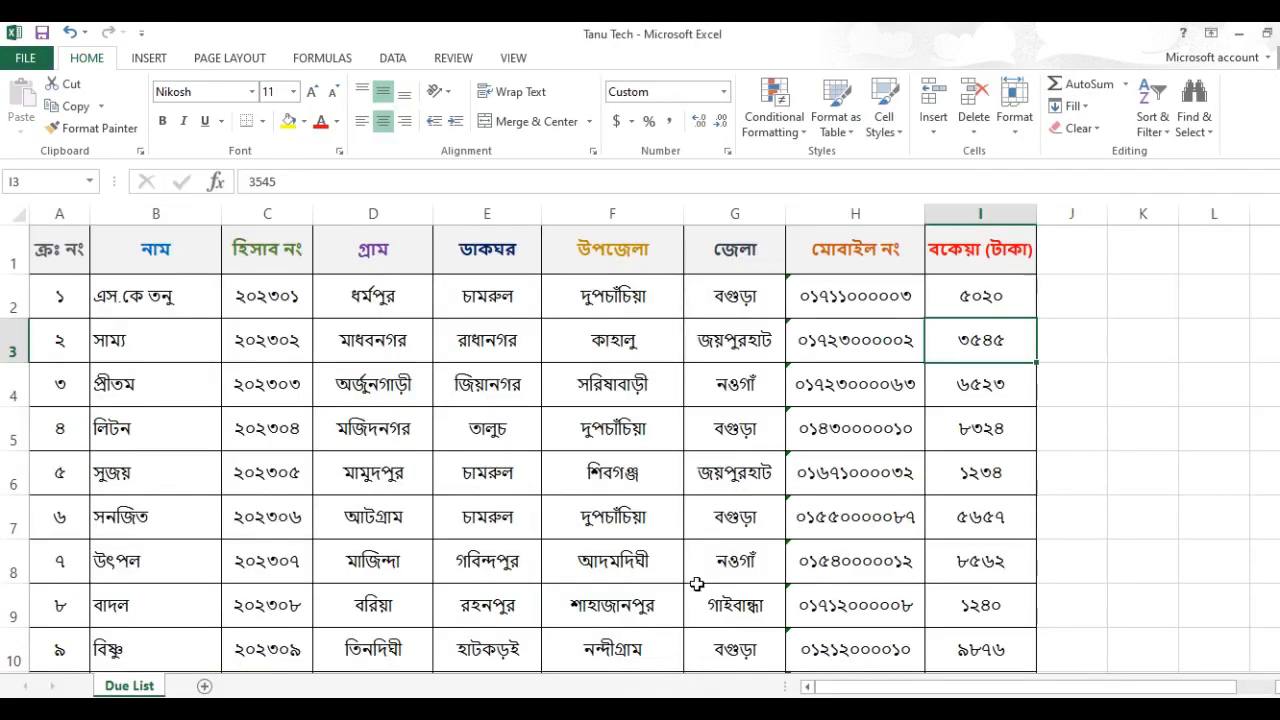
left_click(281, 313)
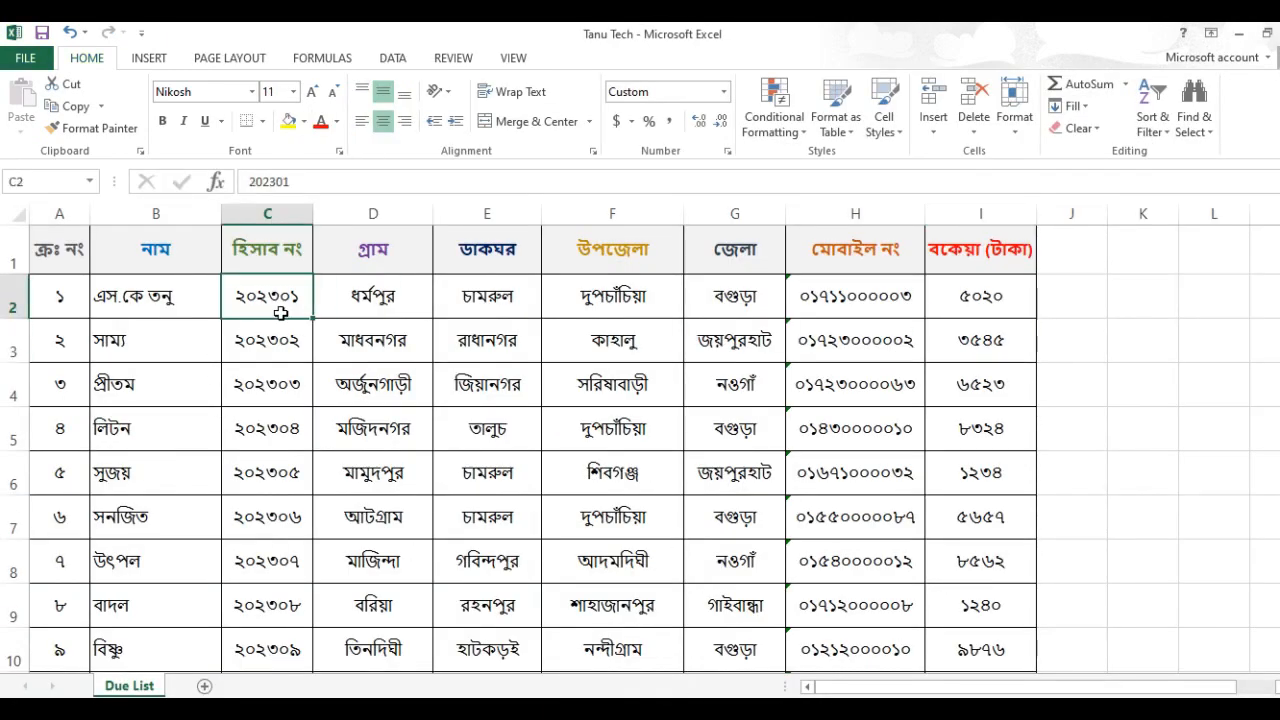
left_click(259, 344)
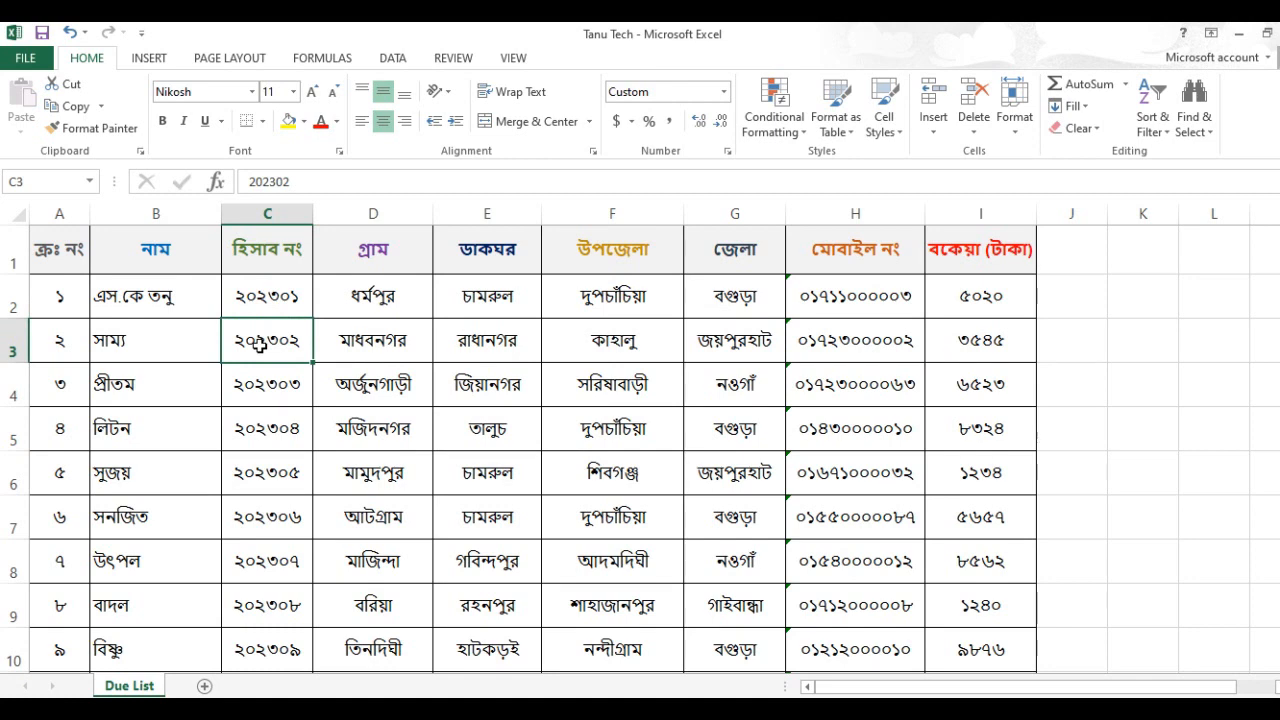
key("alt+Tab")
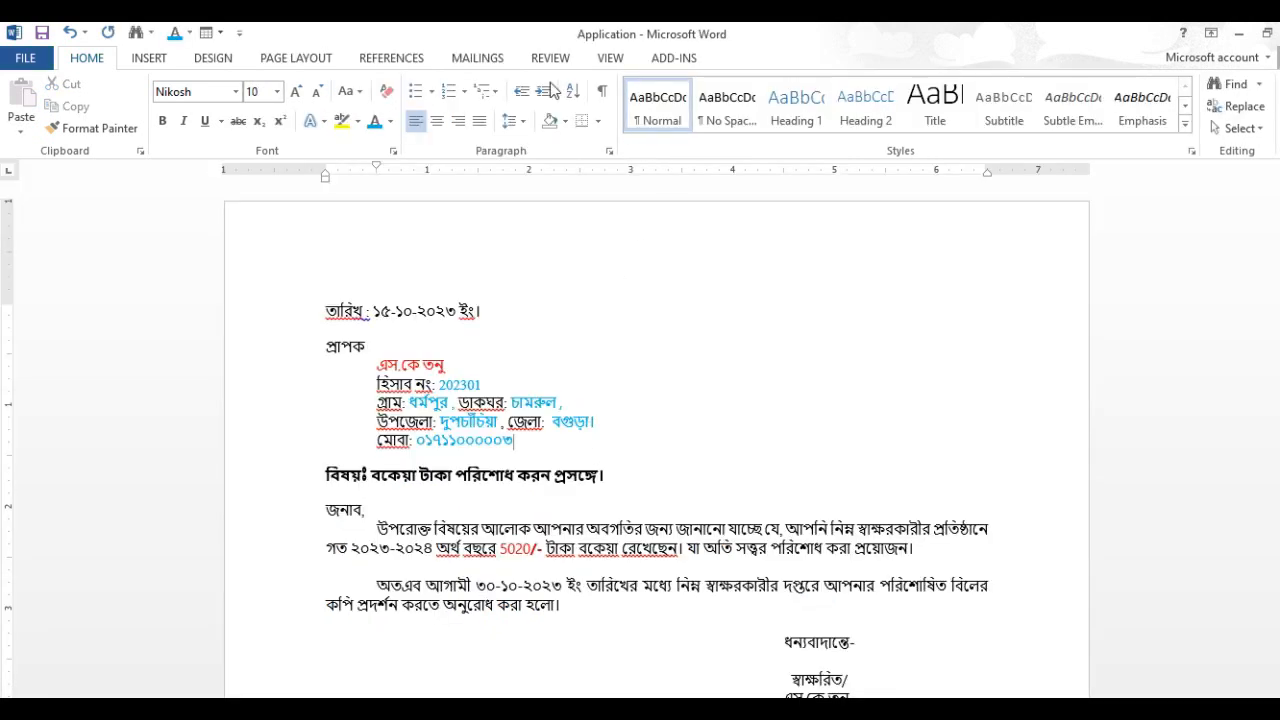
Step: Turn off the merge results preview in the letter and switch back to the Due List sheet in Excel
left_click(478, 58)
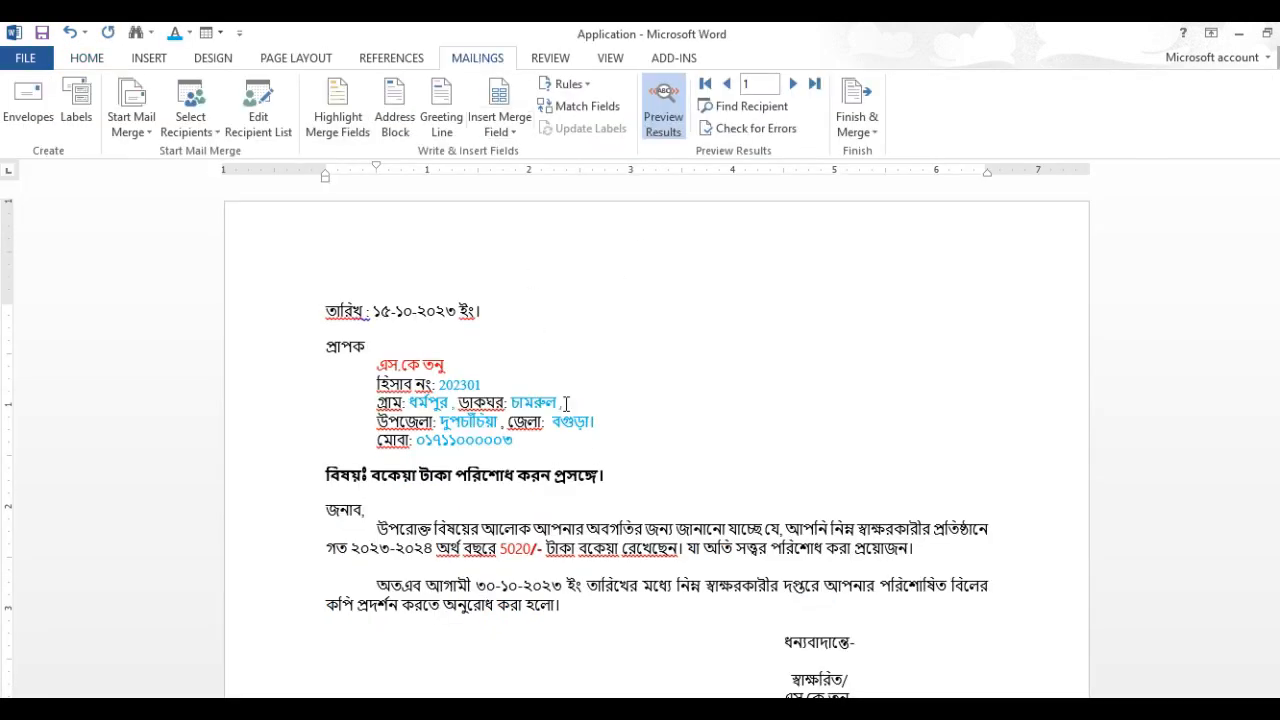
left_click(663, 125)
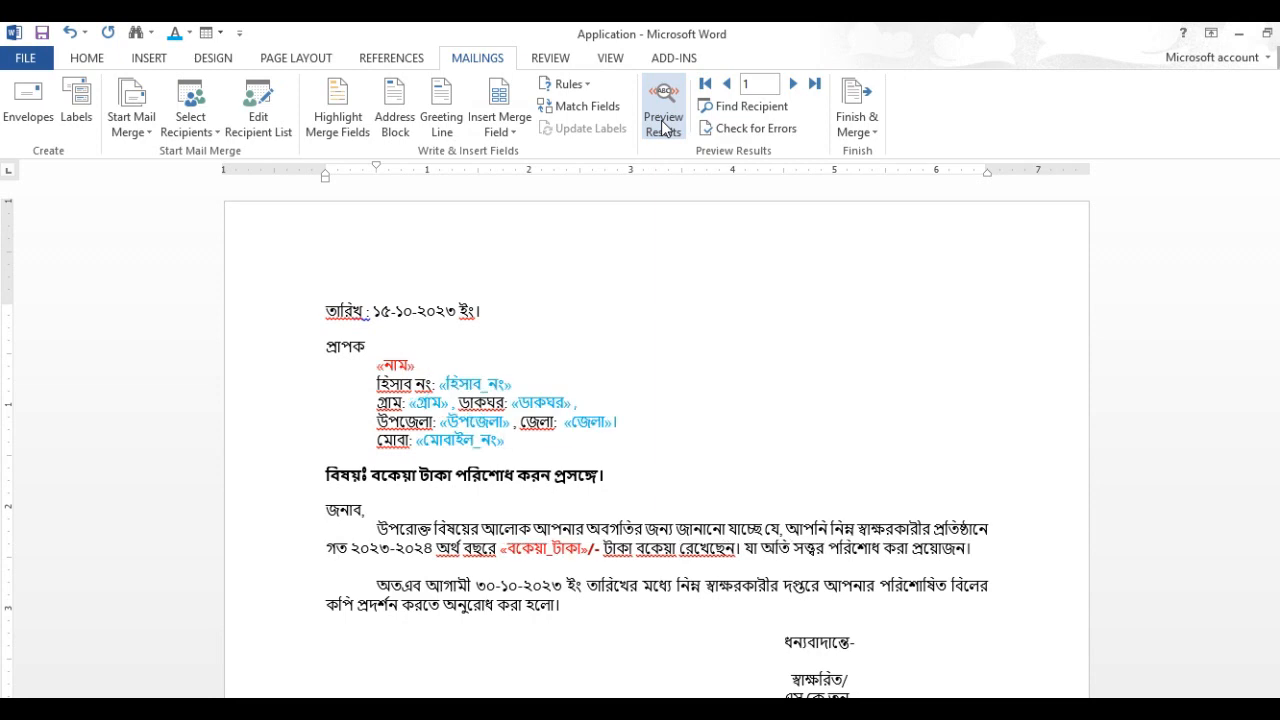
left_click(734, 426)
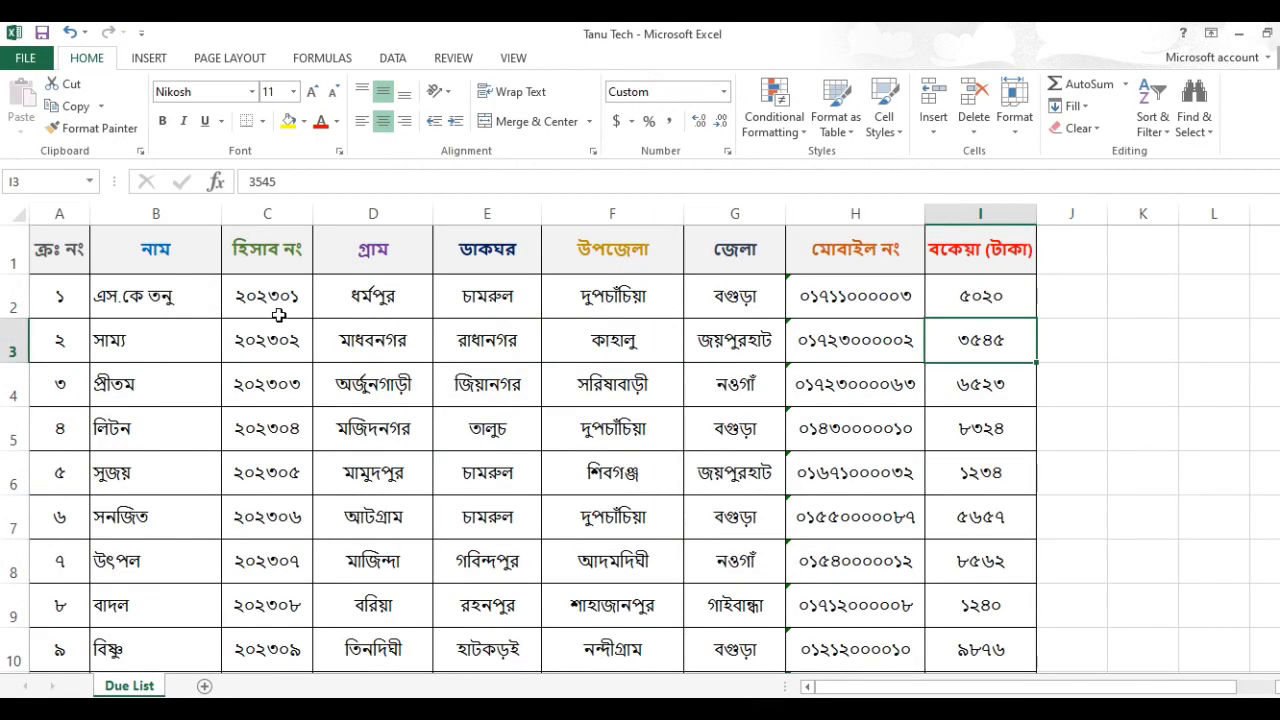
left_click(281, 313)
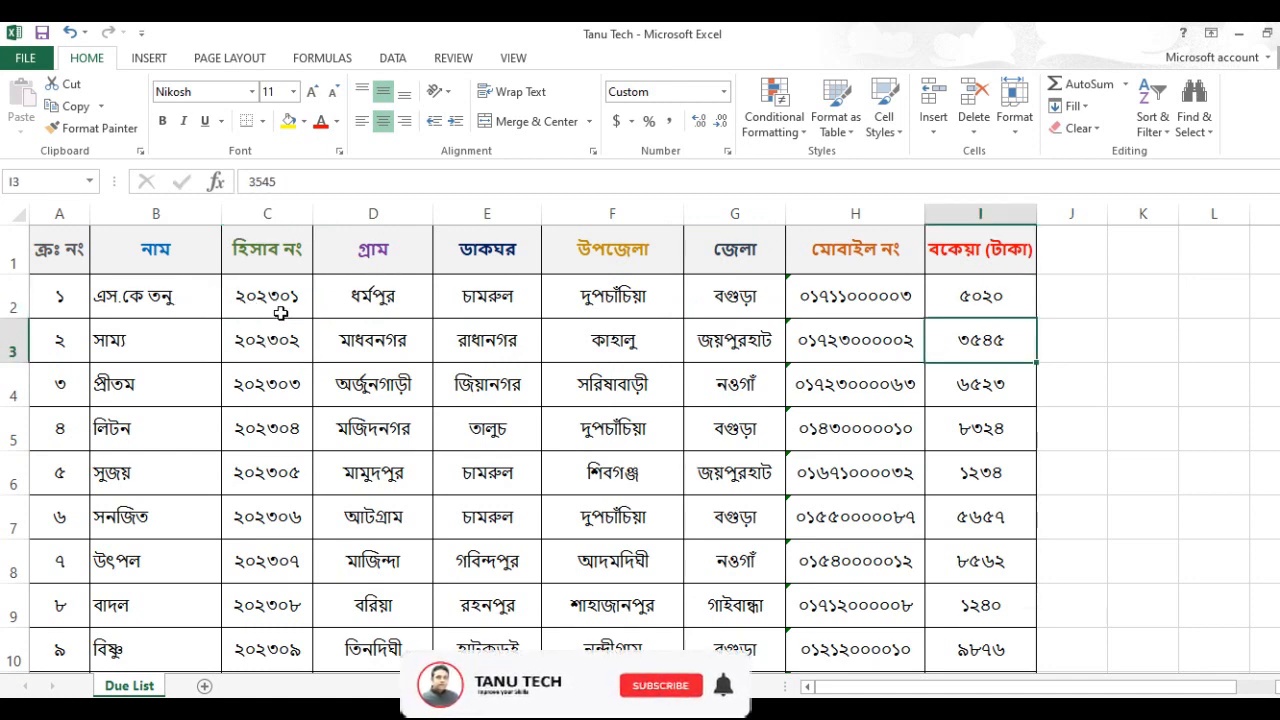
Step: Inspect the underlying values of the হিসাব নং cells C2 and C3, then return to the Application letter in Word
left_click(281, 313)
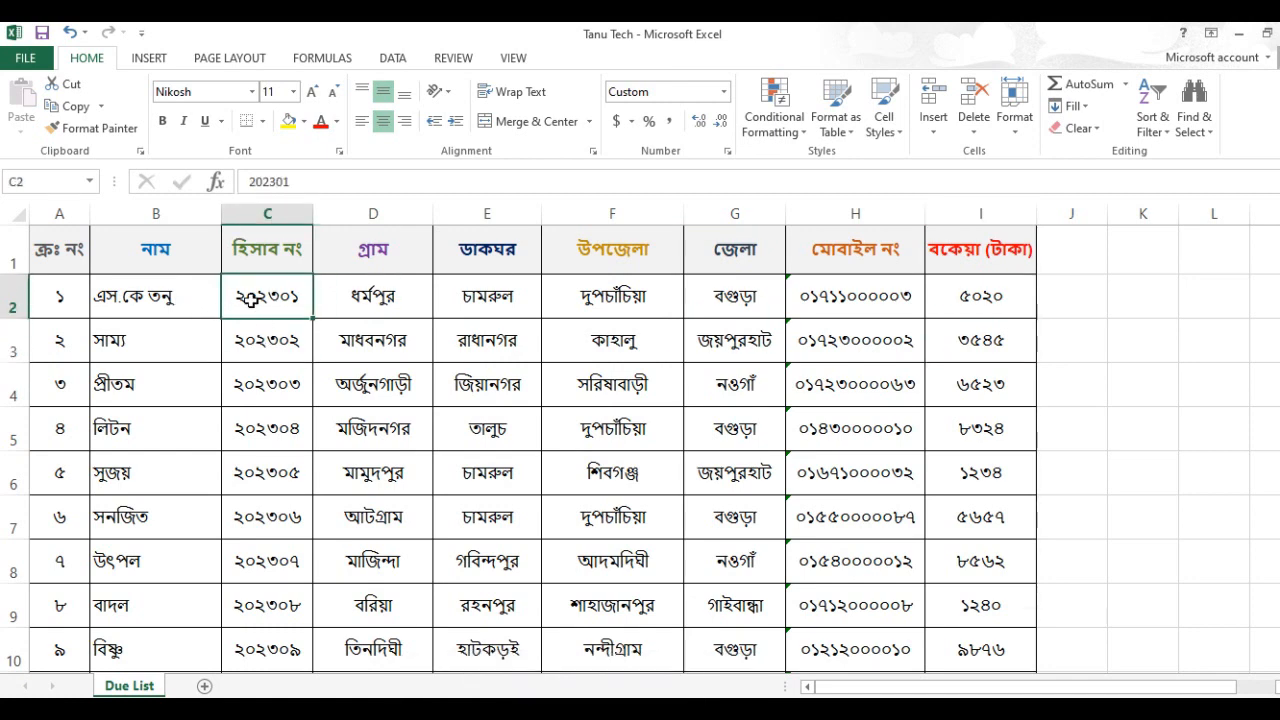
left_click(258, 344)
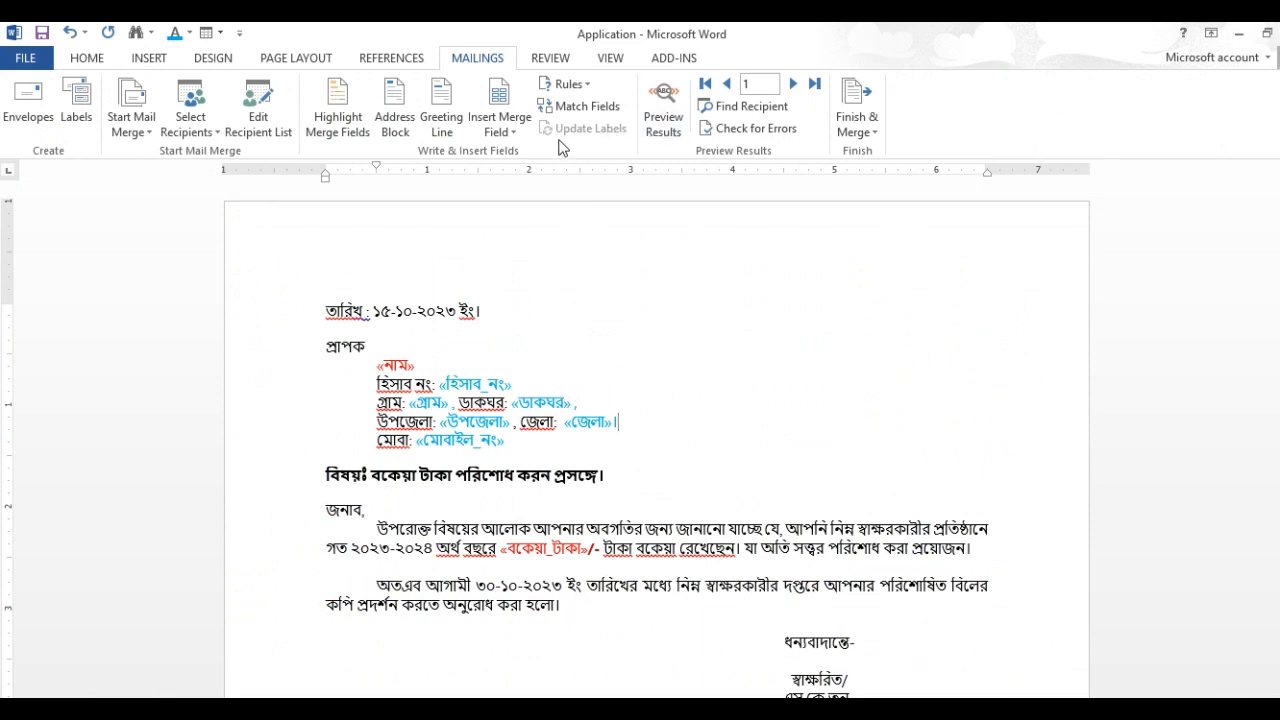
Step: Merge records 1 to 20 into a new document of individual letters, checking the last serial number in the Excel list for the range
left_click(866, 128)
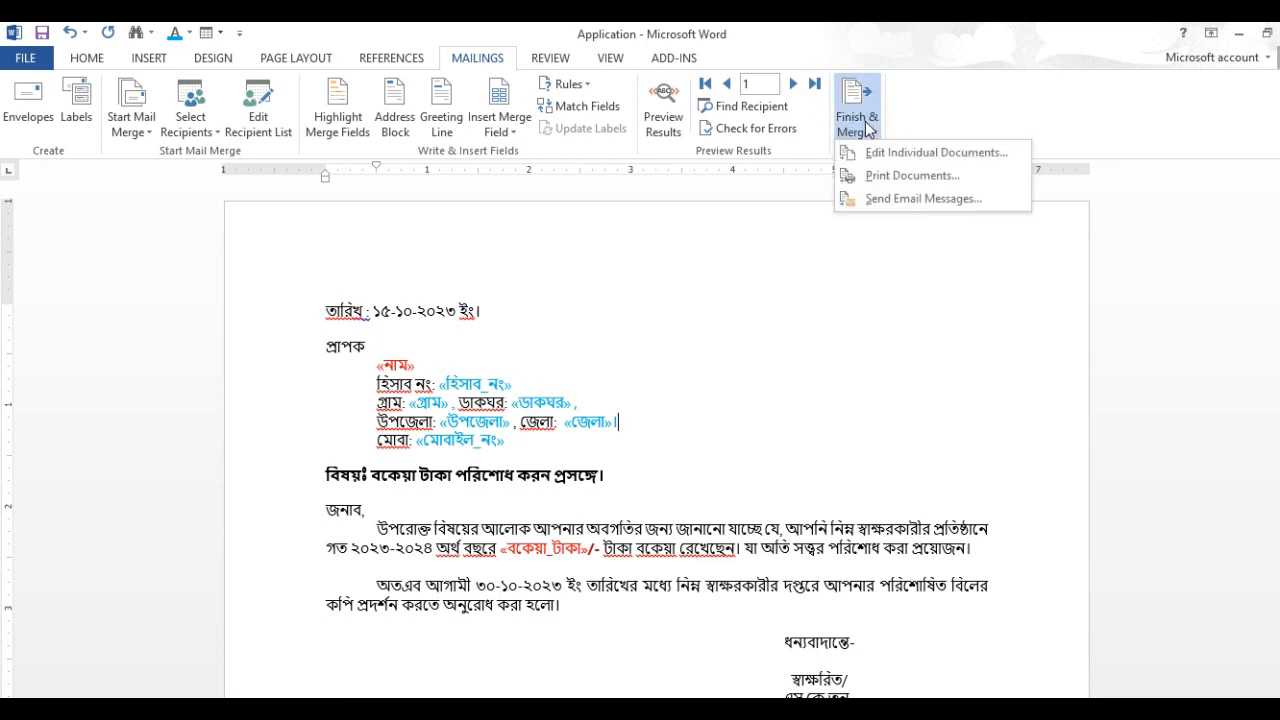
left_click(938, 156)
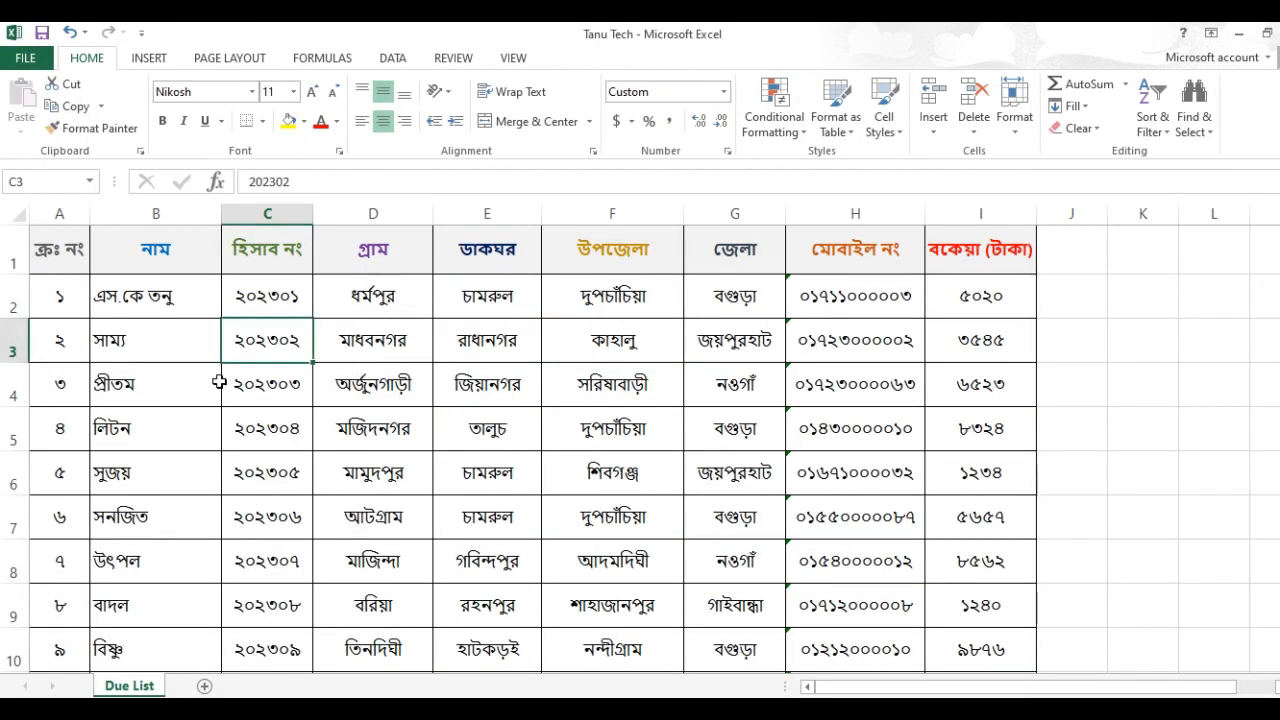
scroll(210, 385, "down", 4)
scroll(195, 461, "down", 2)
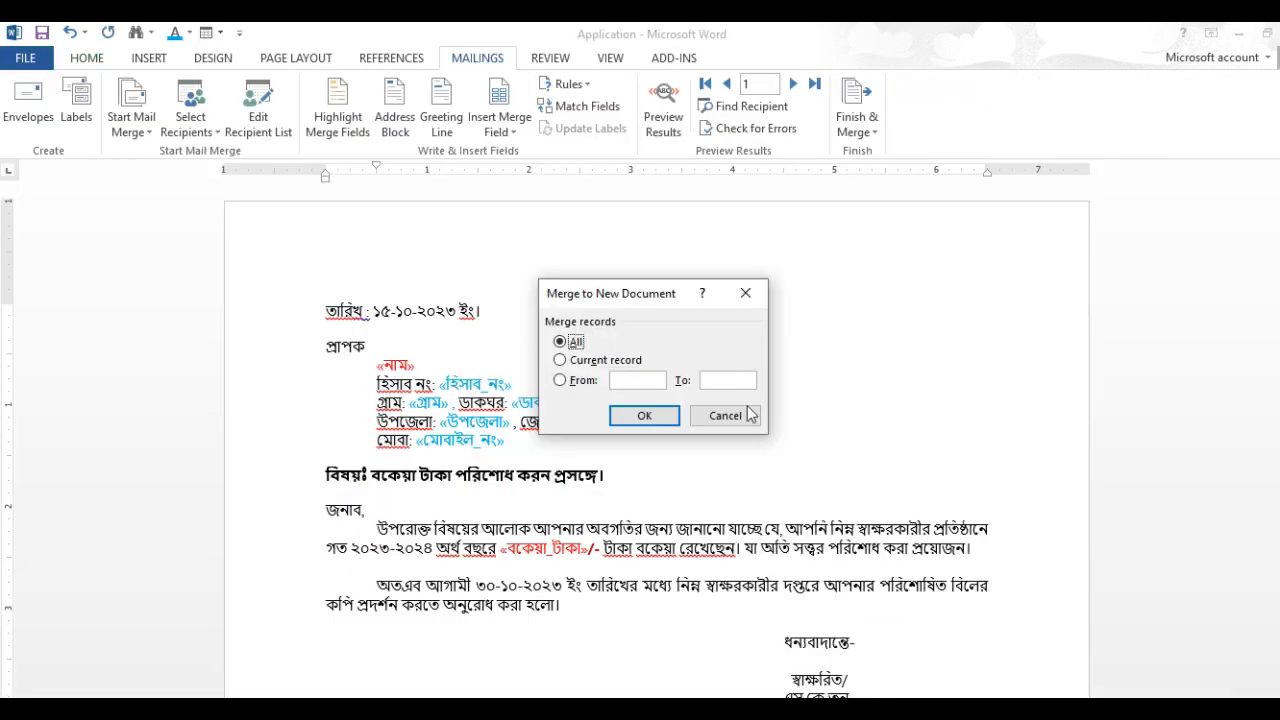
left_click(590, 382)
type("1")
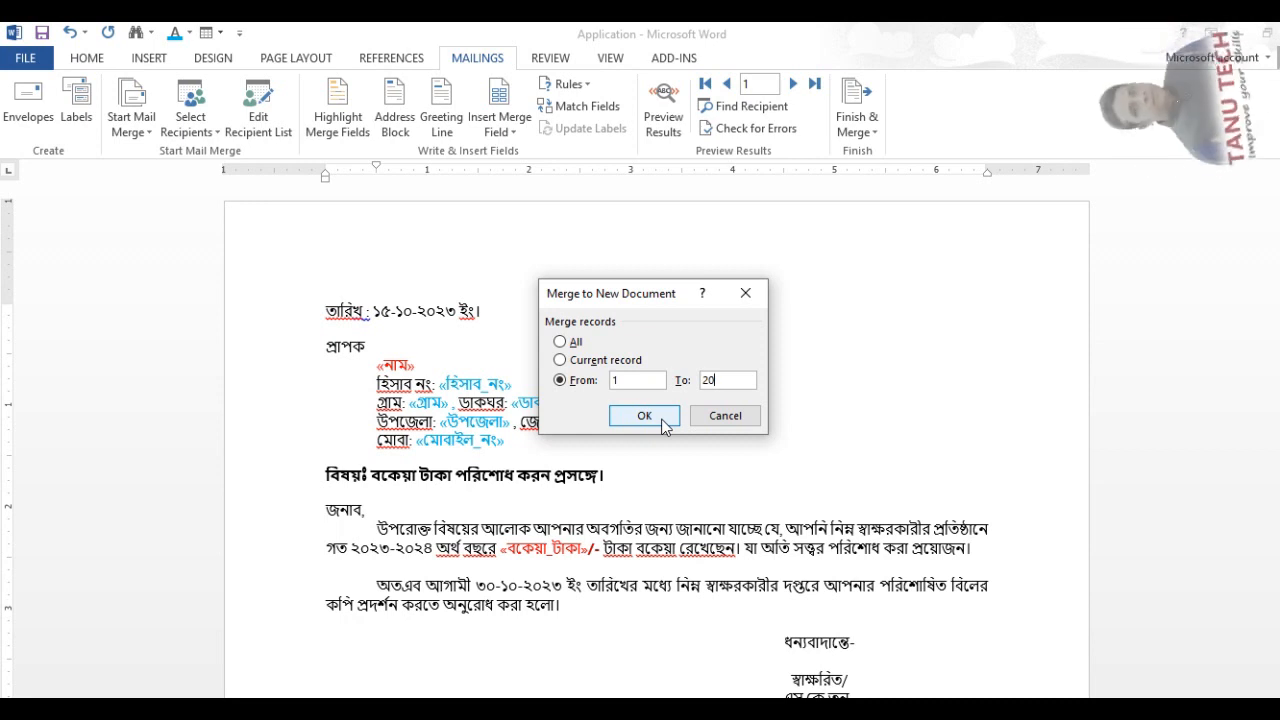
left_click(645, 416)
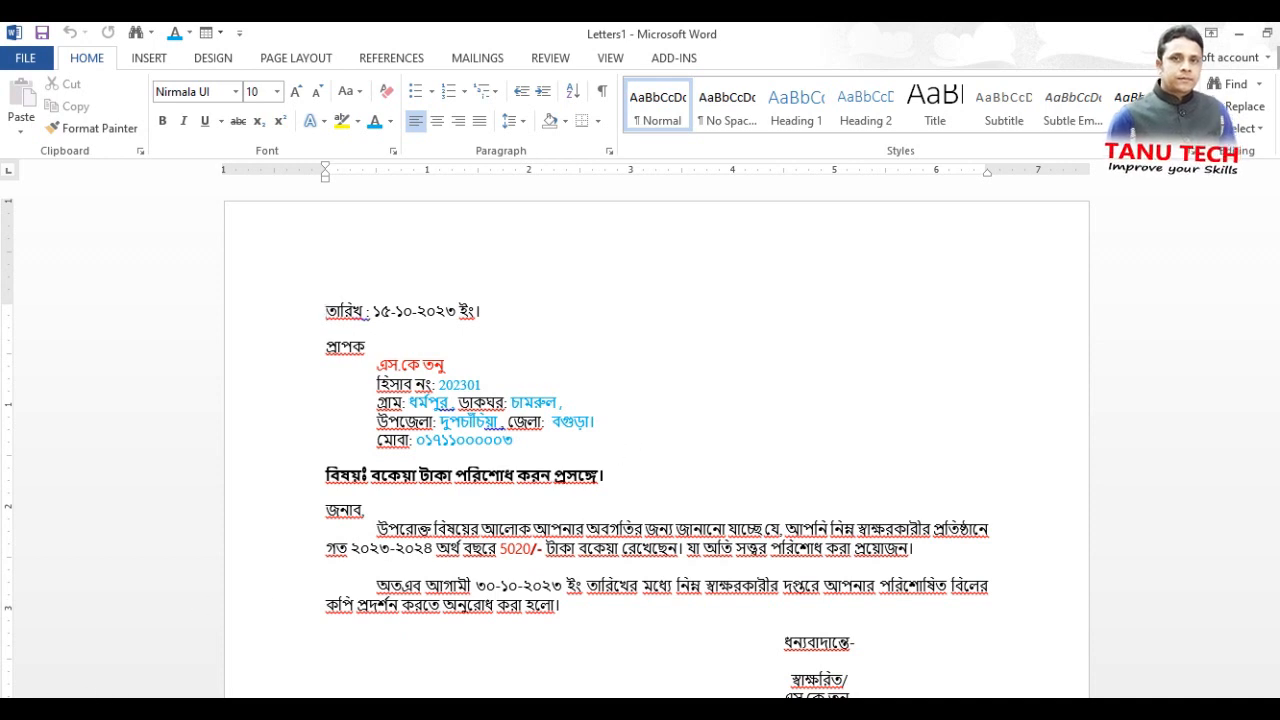
Step: Review the first two merged letters, compare the second with its row in the Excel Due List, and return to Letters1 in Word
scroll(980, 383, "down", 5)
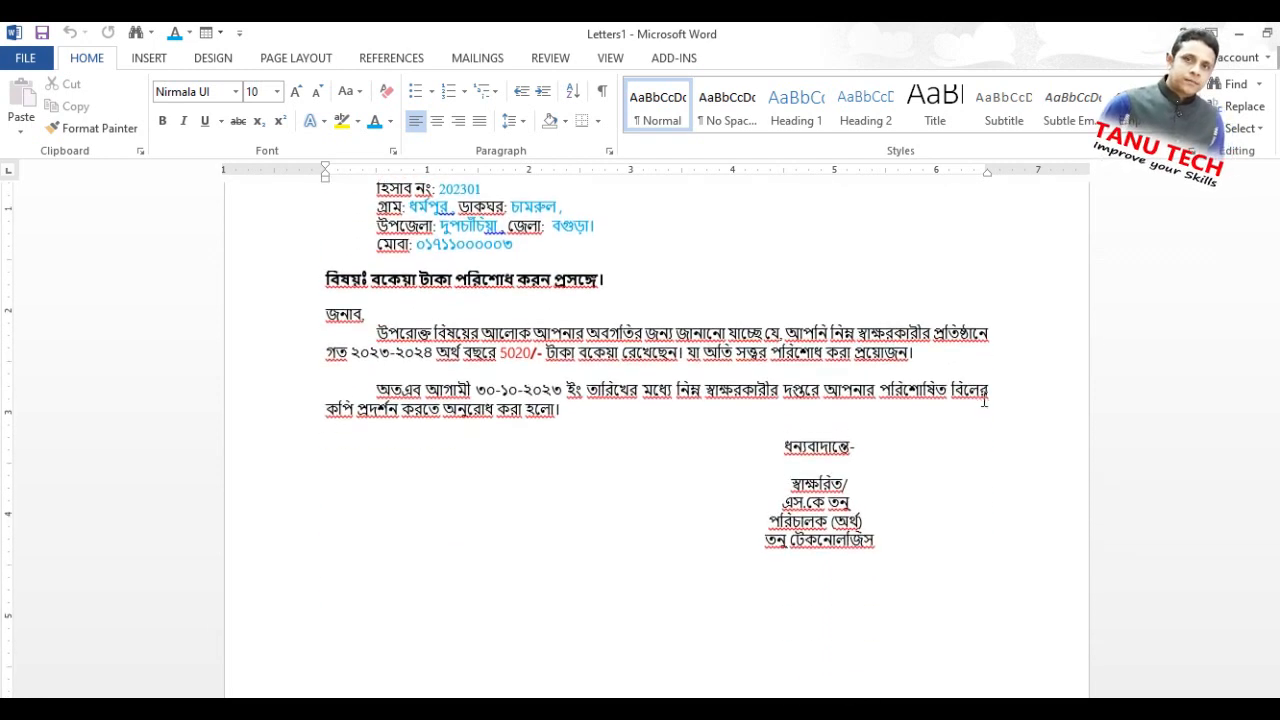
scroll(937, 377, "down", 14)
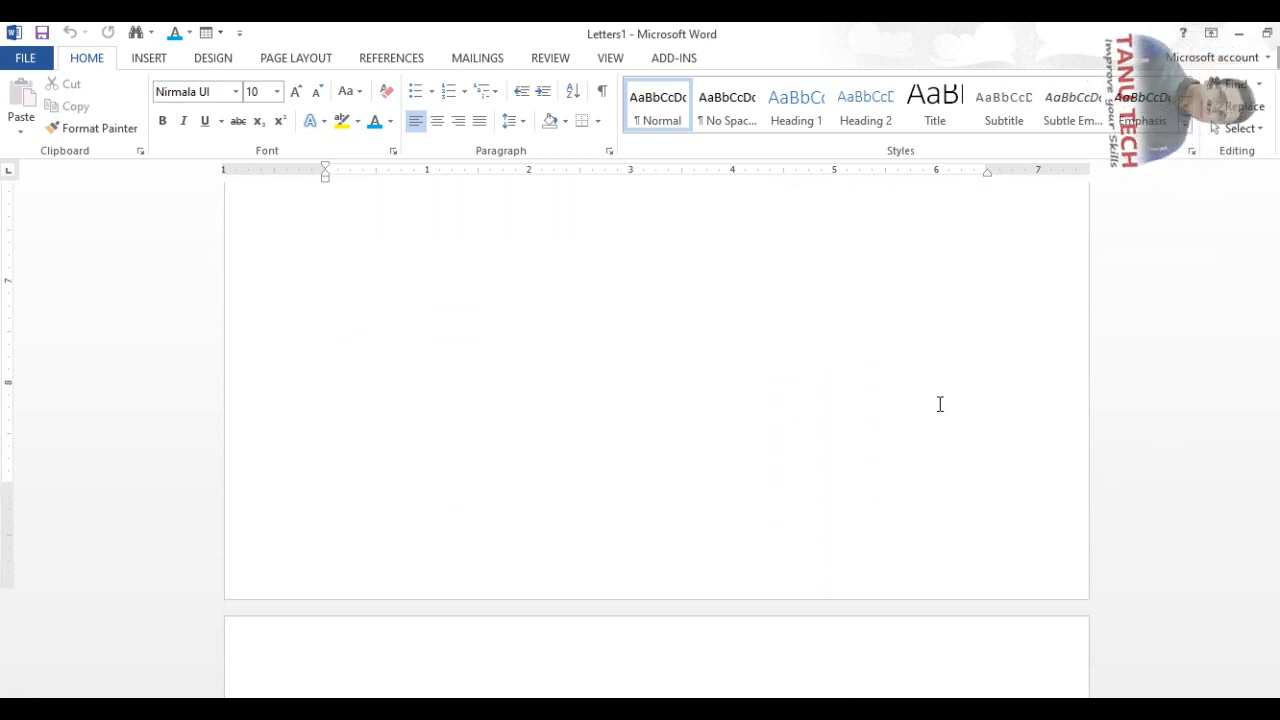
scroll(940, 408, "down", 1)
scroll(629, 429, "up", 1)
scroll(531, 449, "down", 4)
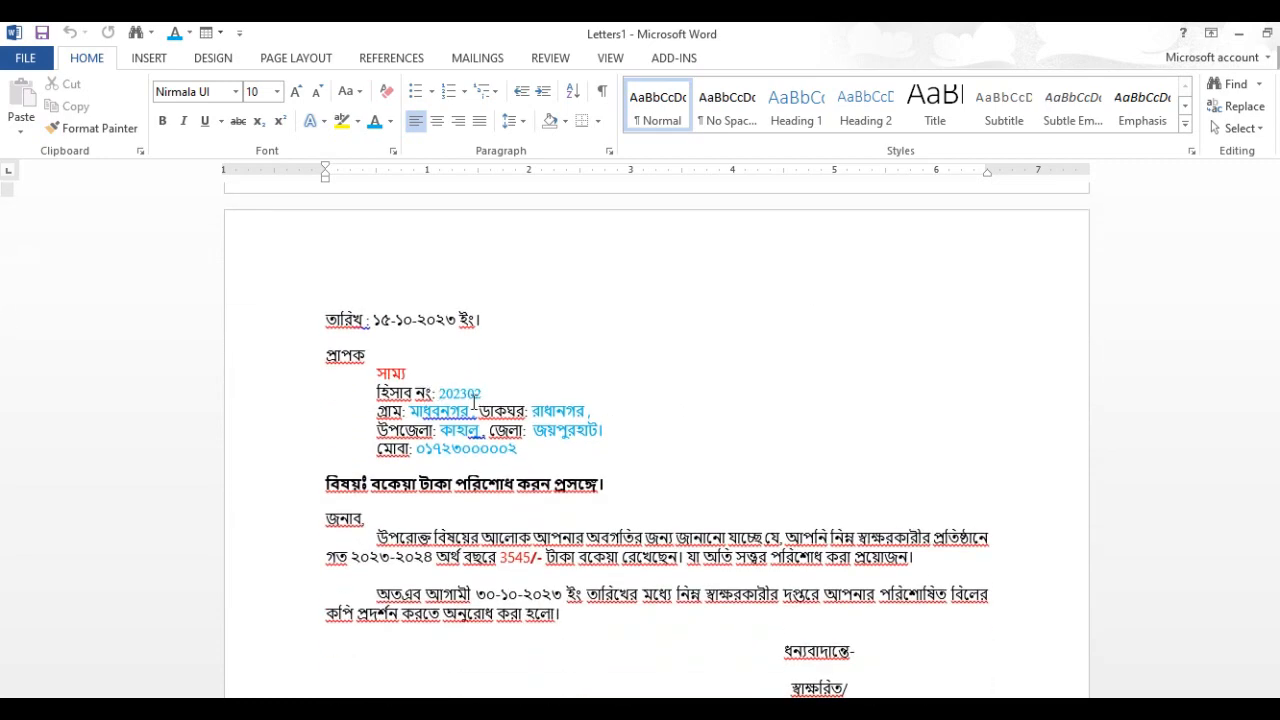
key("alt+Tab")
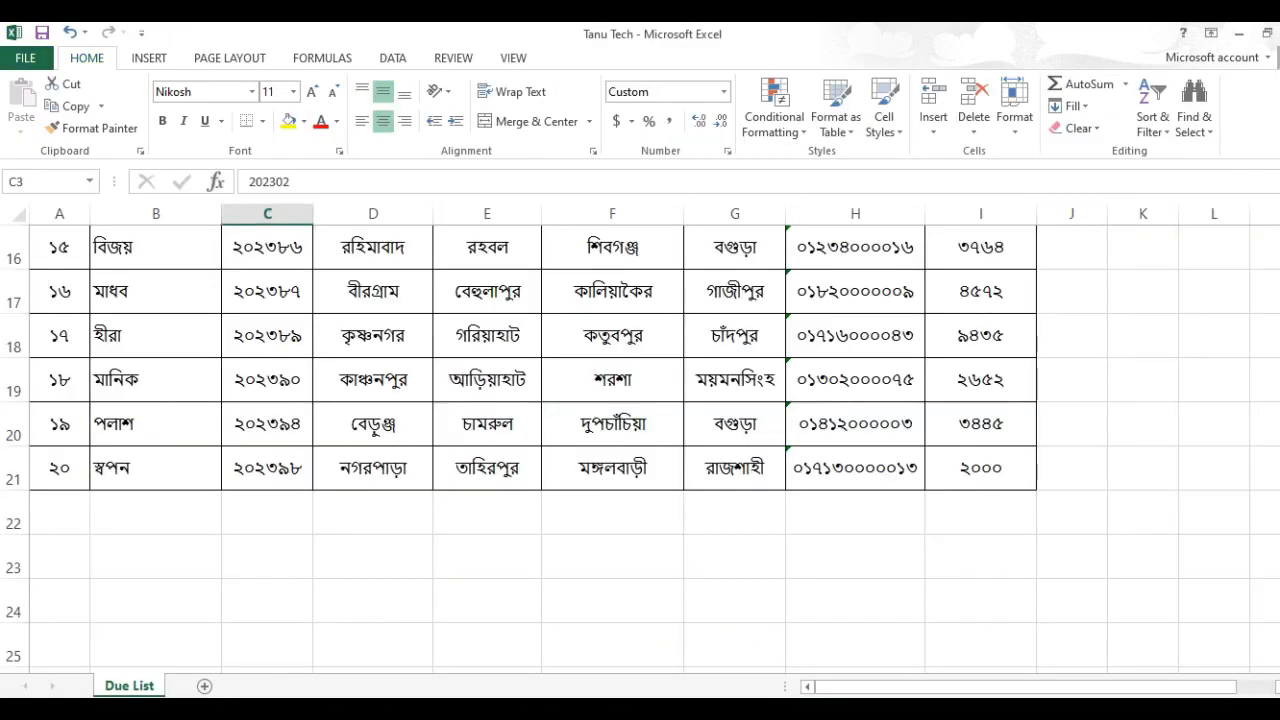
scroll(340, 345, "up", 5)
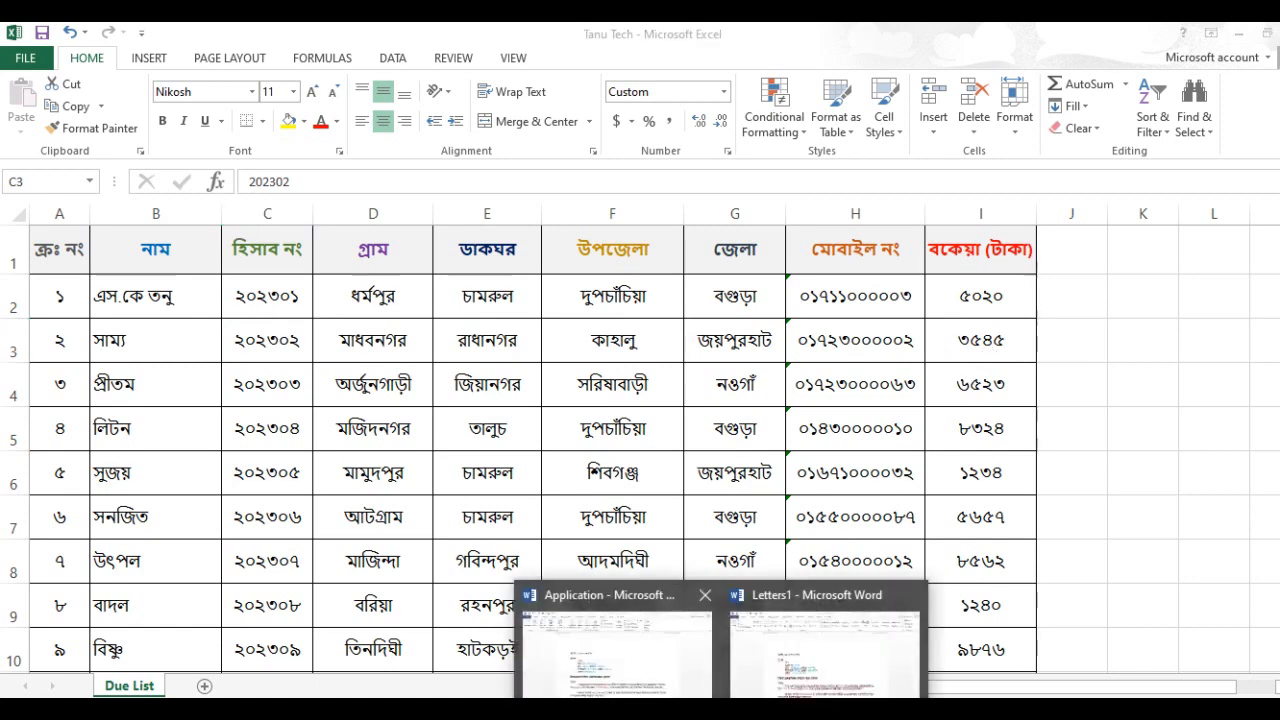
left_click(770, 680)
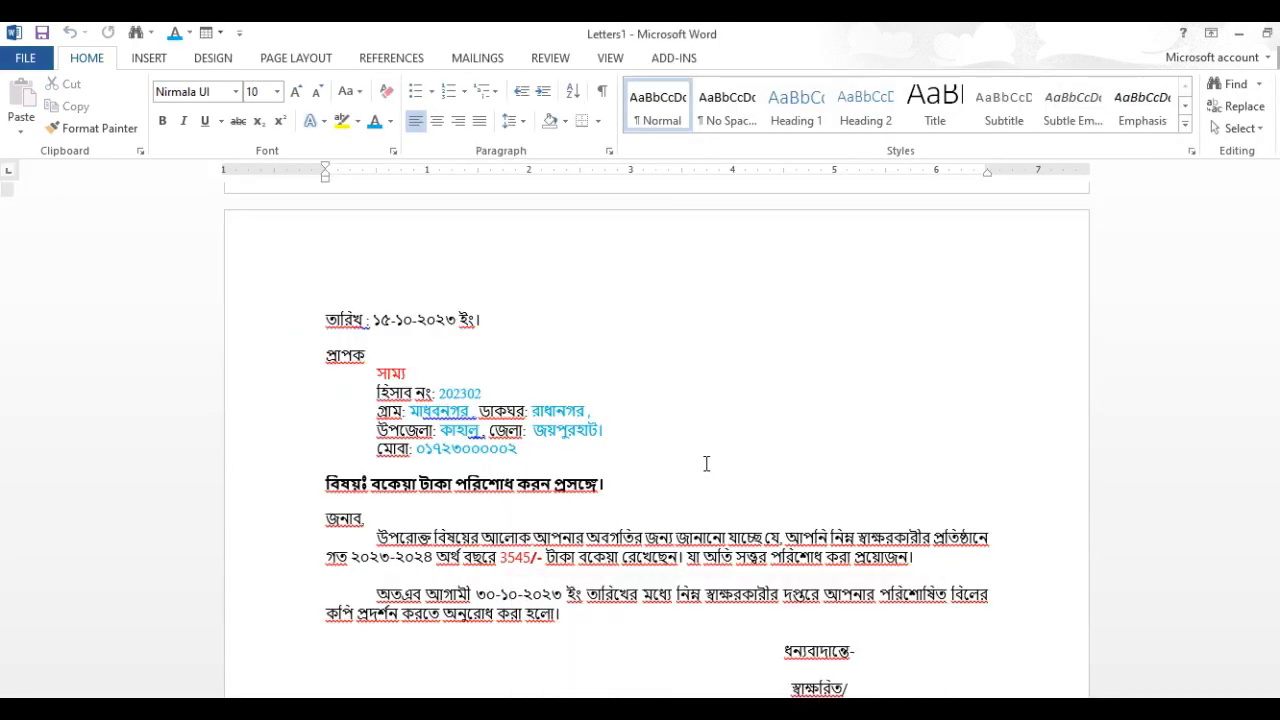
Step: Check the due amounts in the second and third letters, compare the third with its Excel Due List row, and return to Letters1 in Word
left_click(513, 565)
scroll(653, 497, "down", 3)
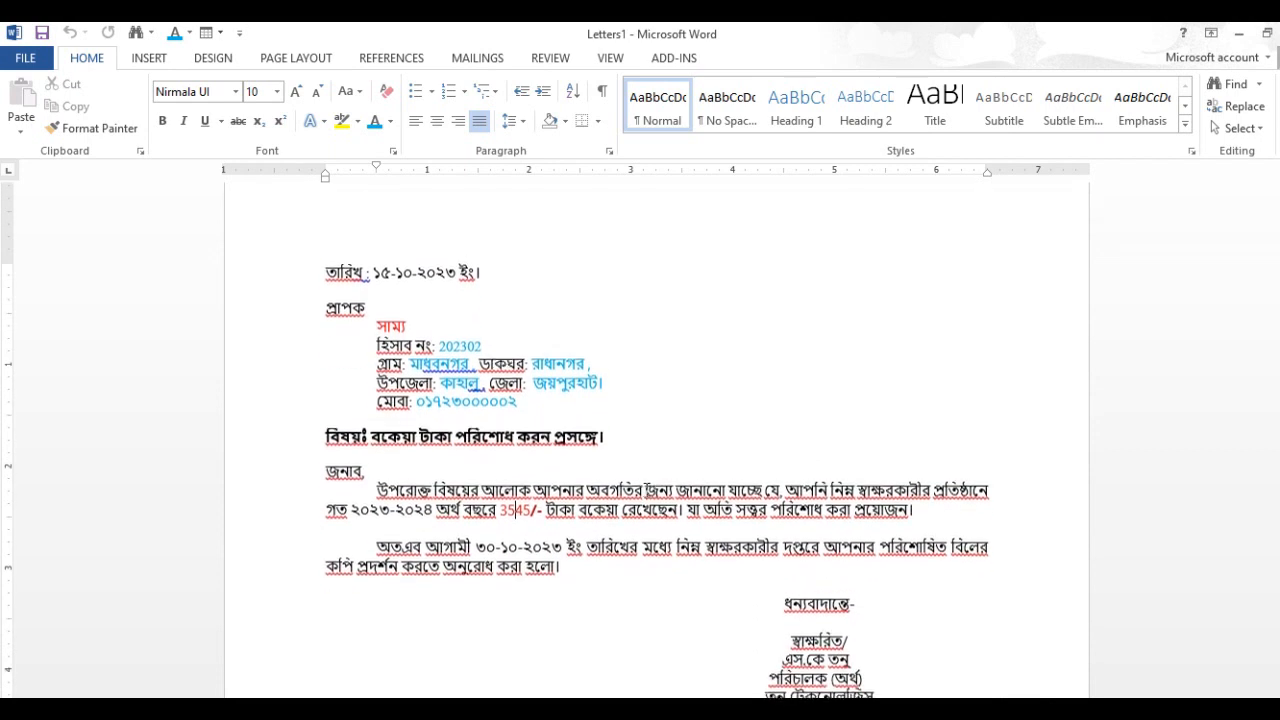
scroll(653, 497, "down", 3)
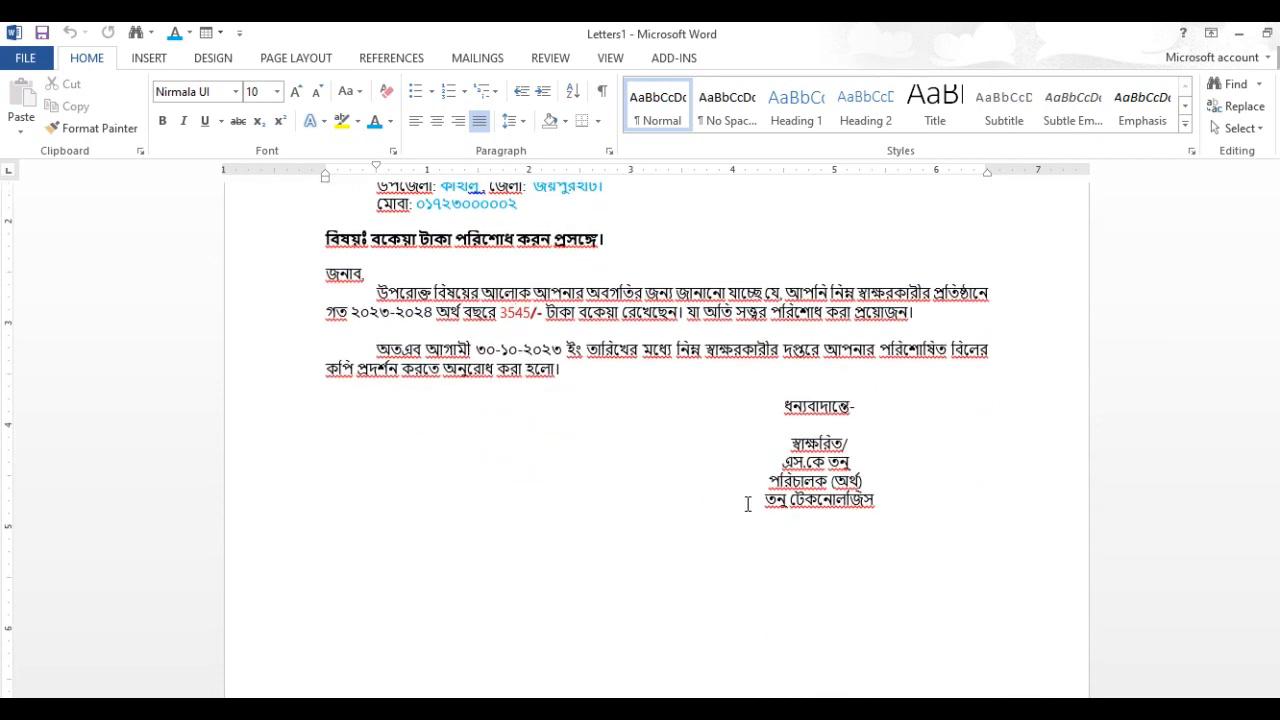
left_click_drag(1275, 217, 1275, 223)
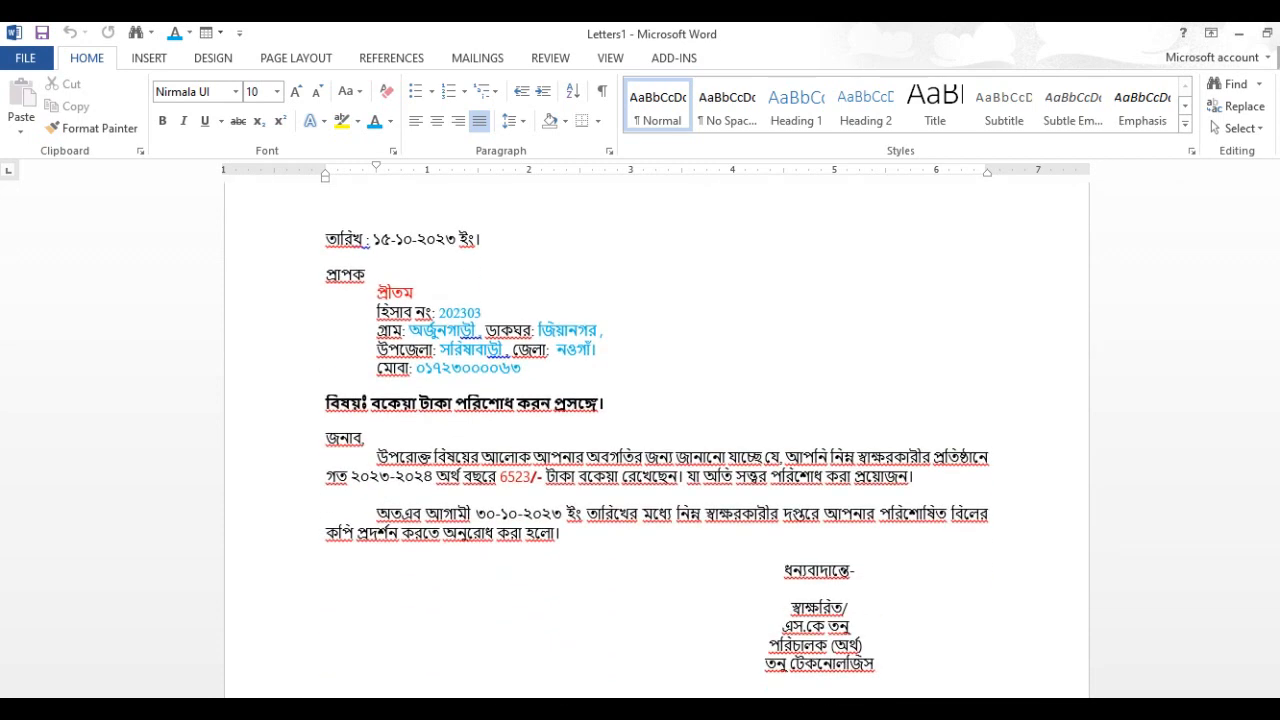
left_click(515, 477)
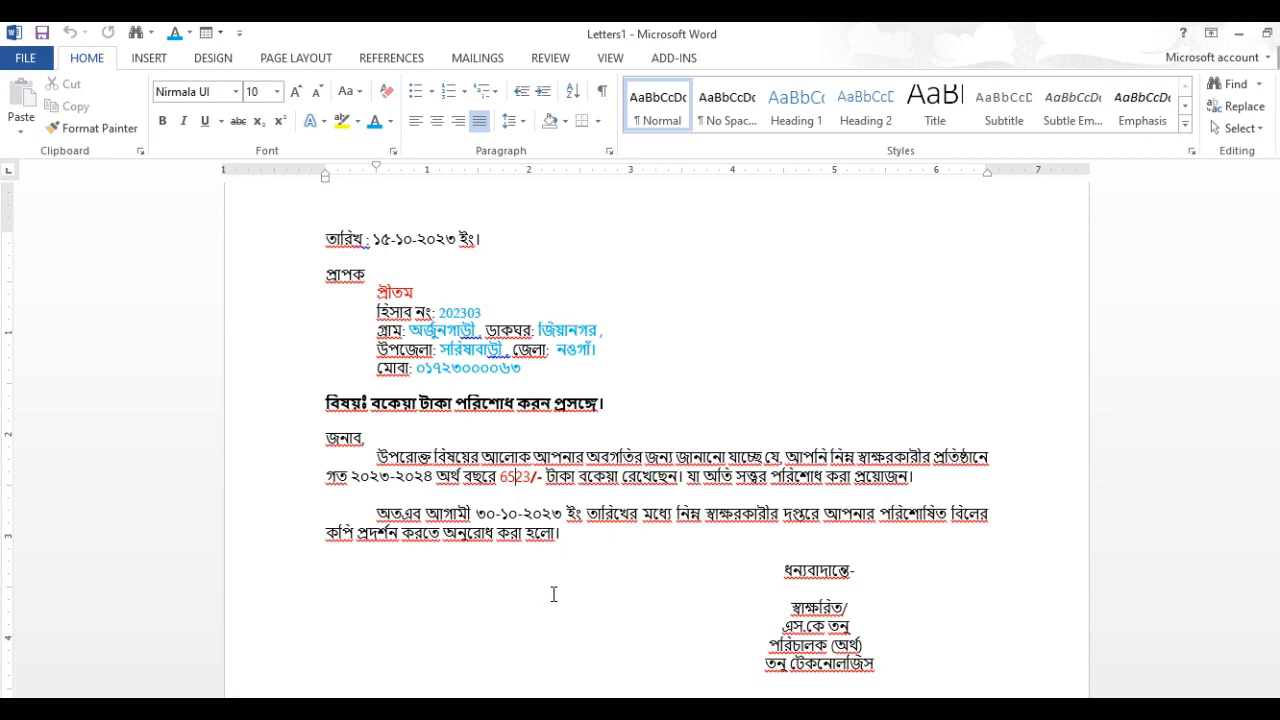
key("alt+Tab")
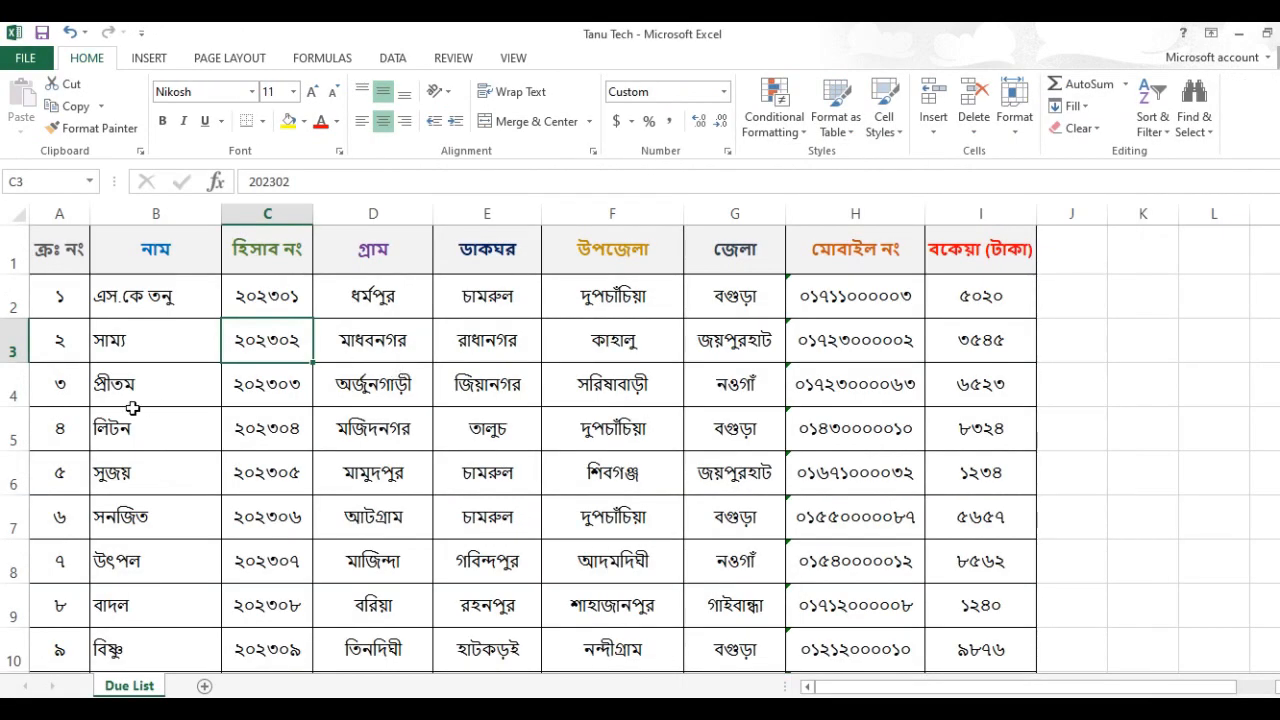
left_click(955, 397)
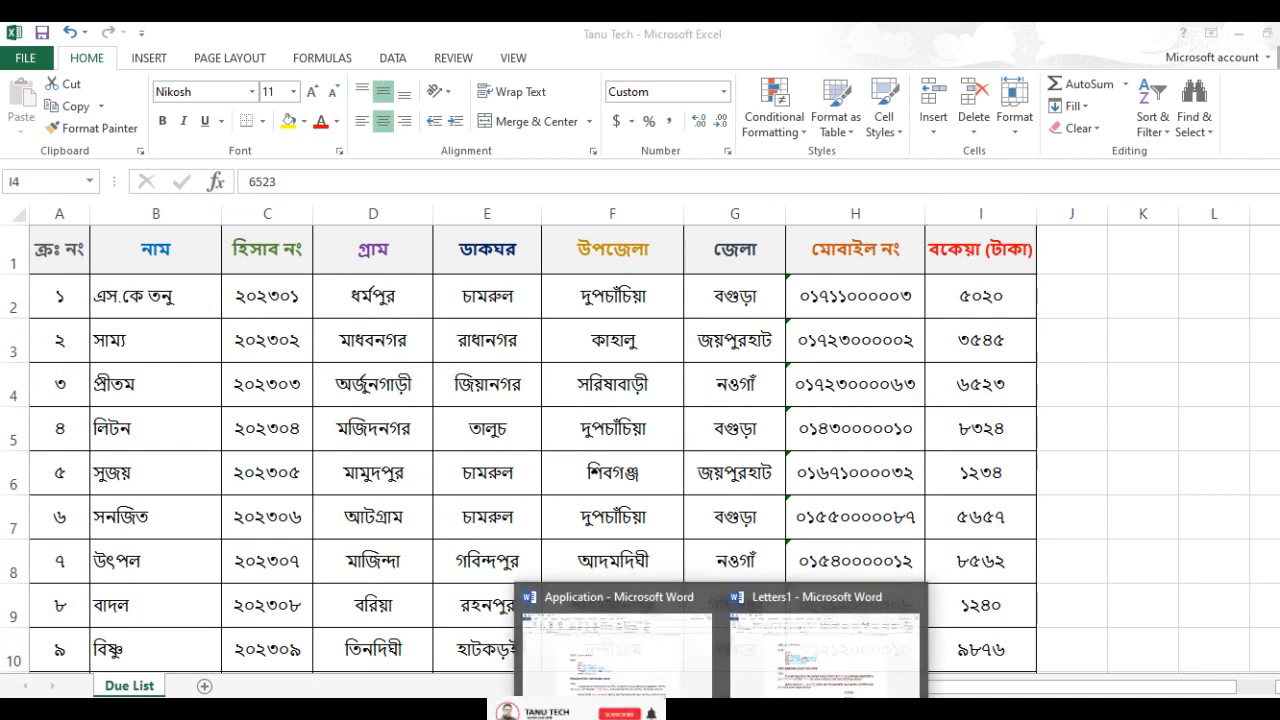
left_click(828, 643)
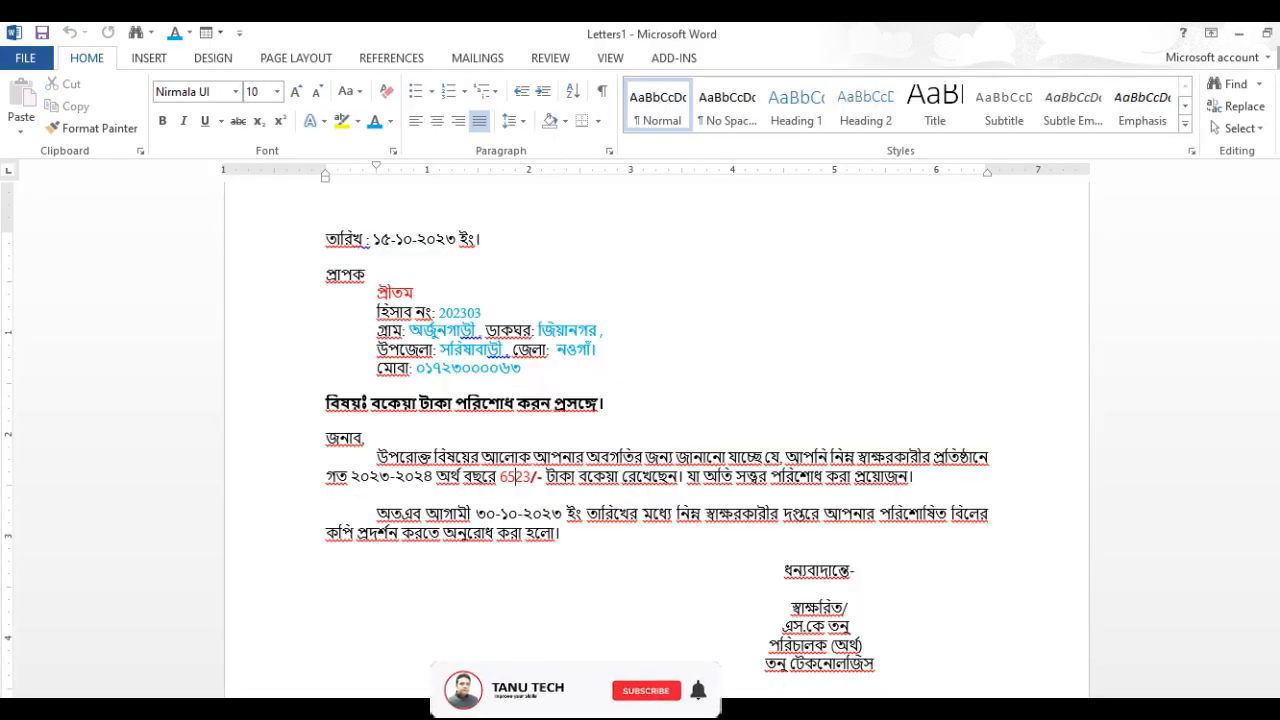
Step: Go through the remaining merged letters, compare them with the last rows of the Due List in Excel, and return to Letters1 in Word
mouse_move(1277, 225)
left_mouse_down()
mouse_move(1277, 393)
mouse_move(1277, 242)
left_mouse_up()
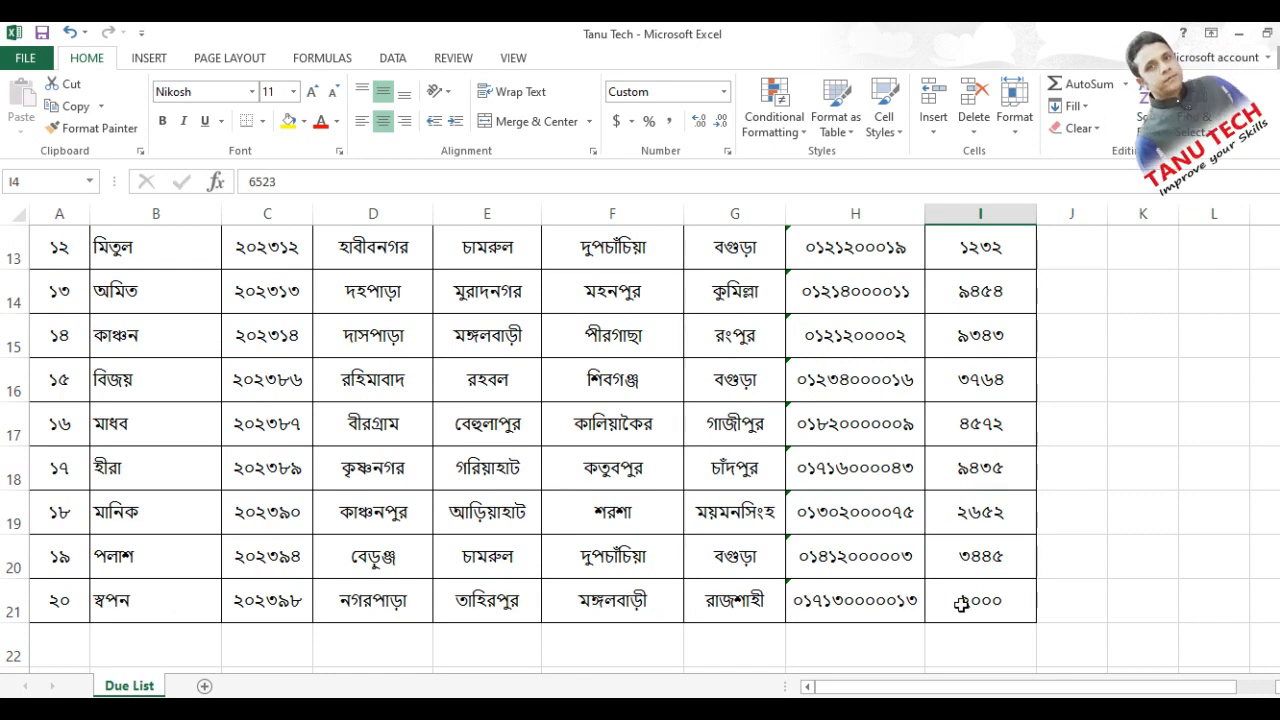
left_click(721, 710)
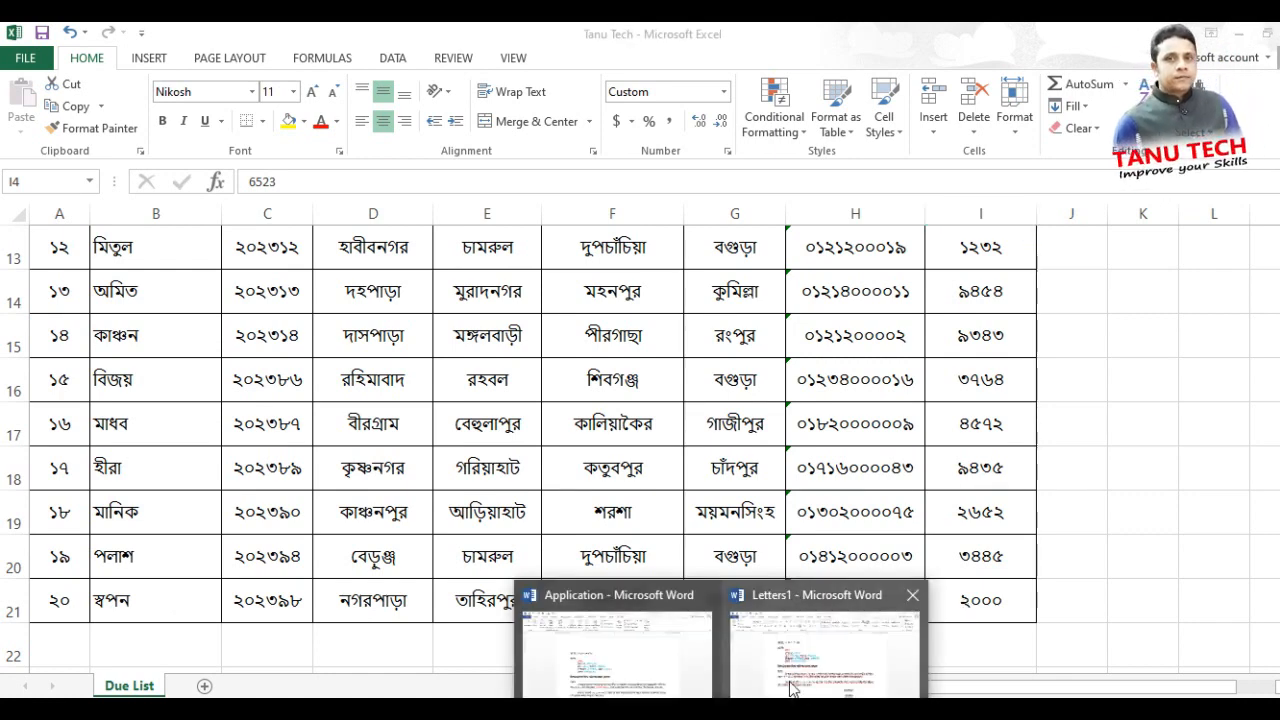
left_click(828, 648)
Step: Examine the first merged letter from the date and recipient block down to the signature, including its account number and due amount
scroll(686, 533, "down", 3)
scroll(686, 533, "down", 20)
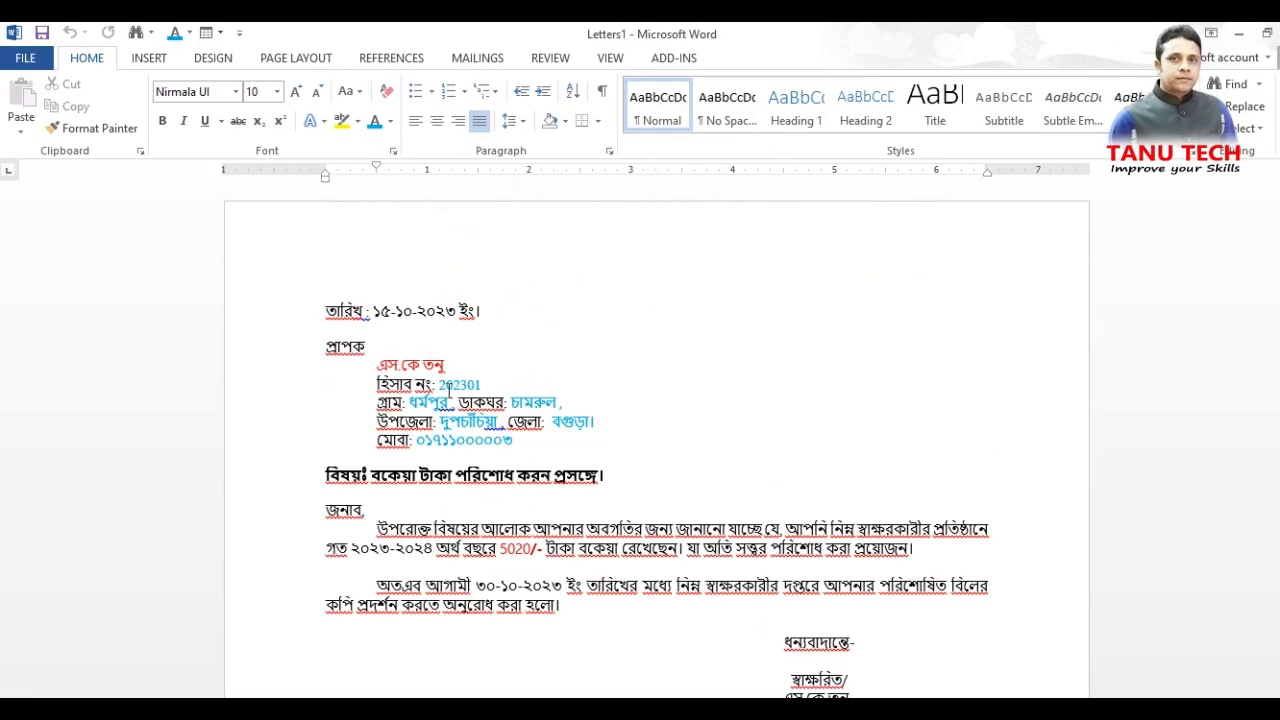
scroll(675, 525, "down", 1)
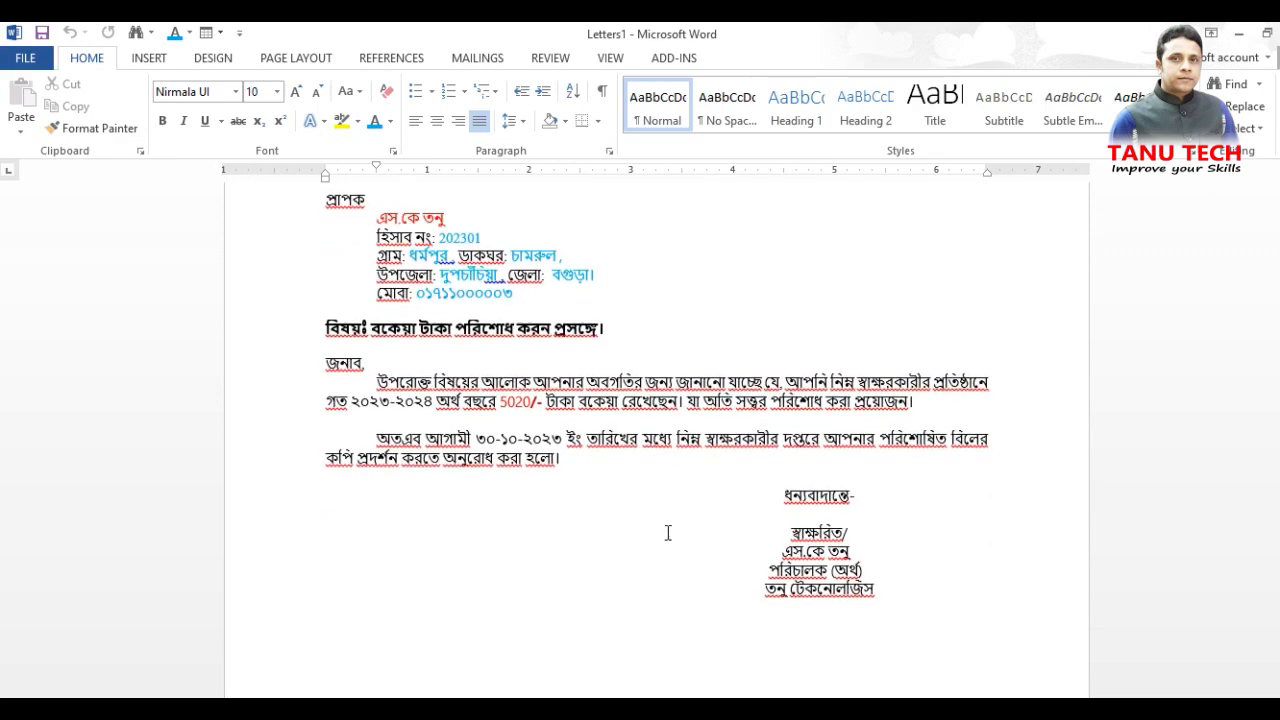
left_click(573, 528)
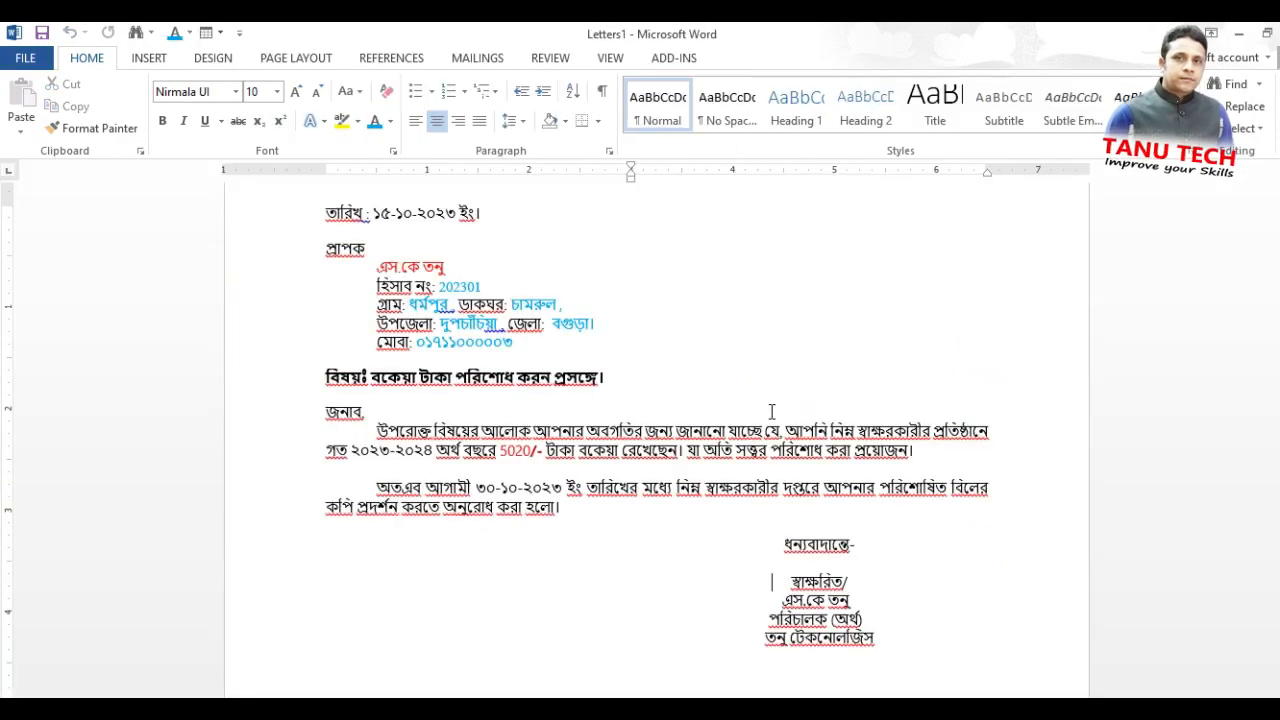
scroll(771, 411, "up", 5)
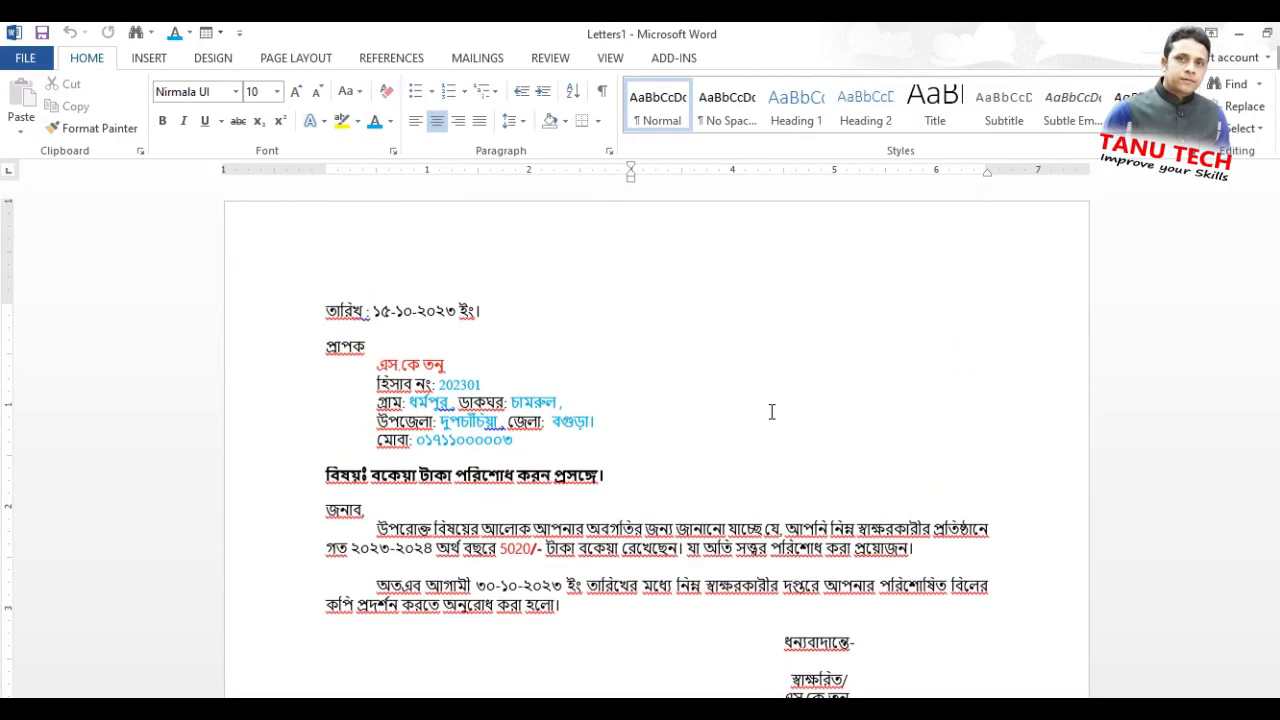
scroll(771, 411, "down", 1)
scroll(771, 412, "down", 1)
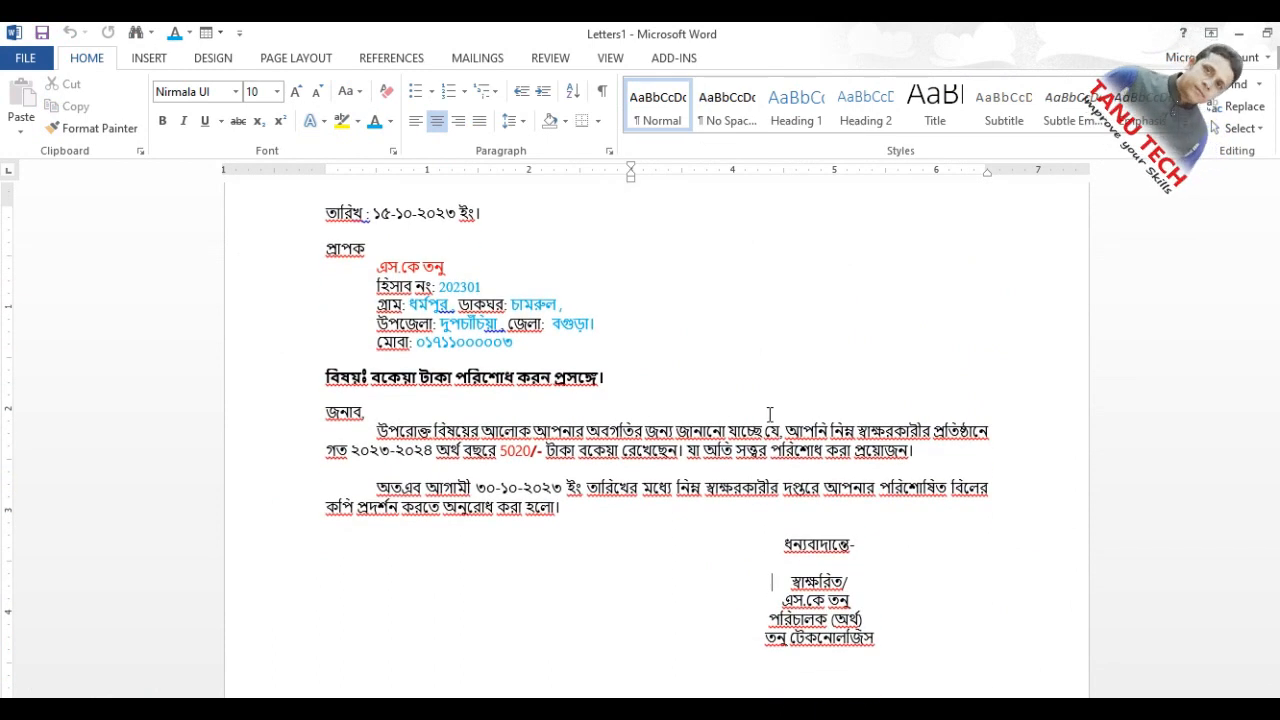